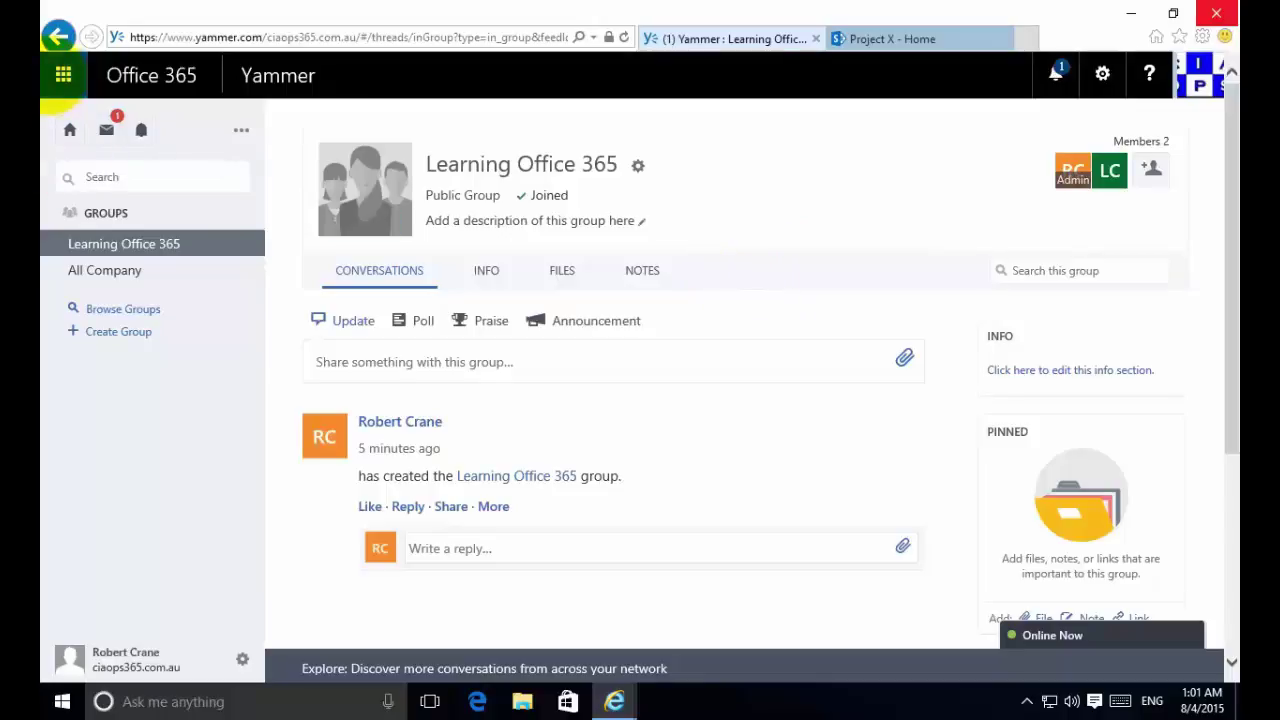
Look over the app launcher and both tabs, then dismiss a started new-group form
{"action": "left_click", "coordinate": [63, 75]}
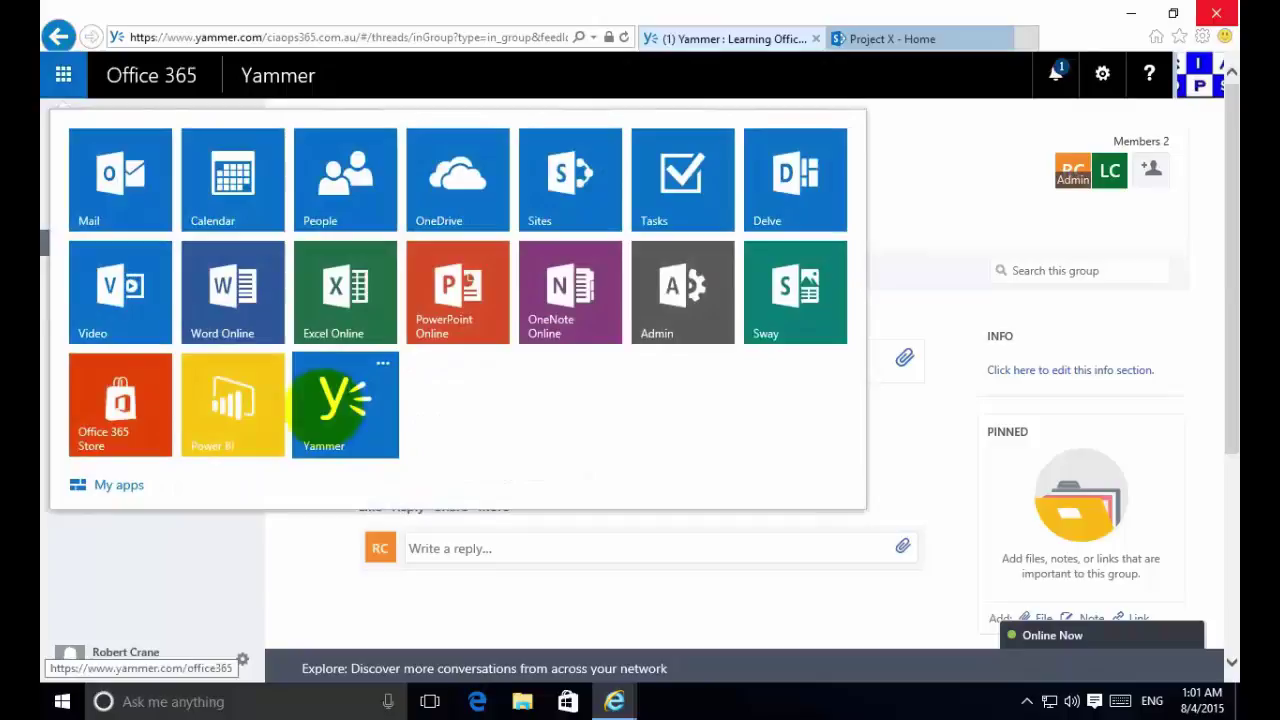
{"action": "left_click", "coordinate": [892, 191]}
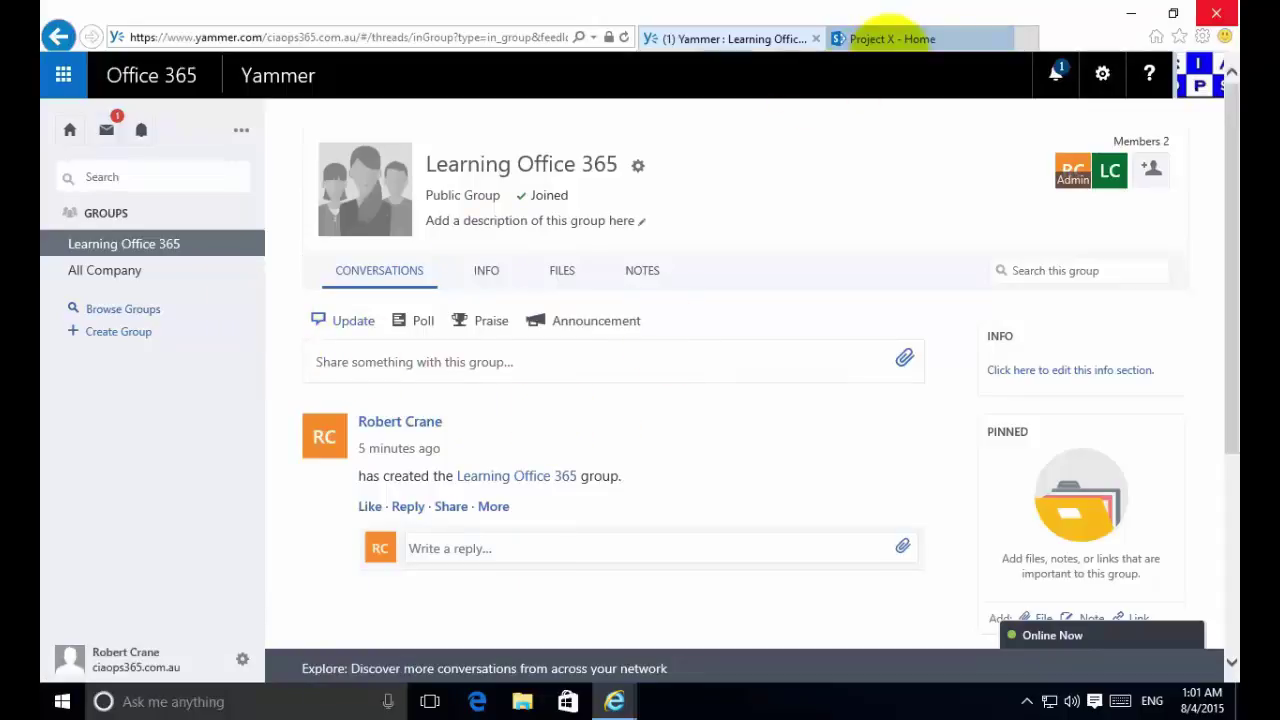
{"action": "left_click", "coordinate": [892, 38]}
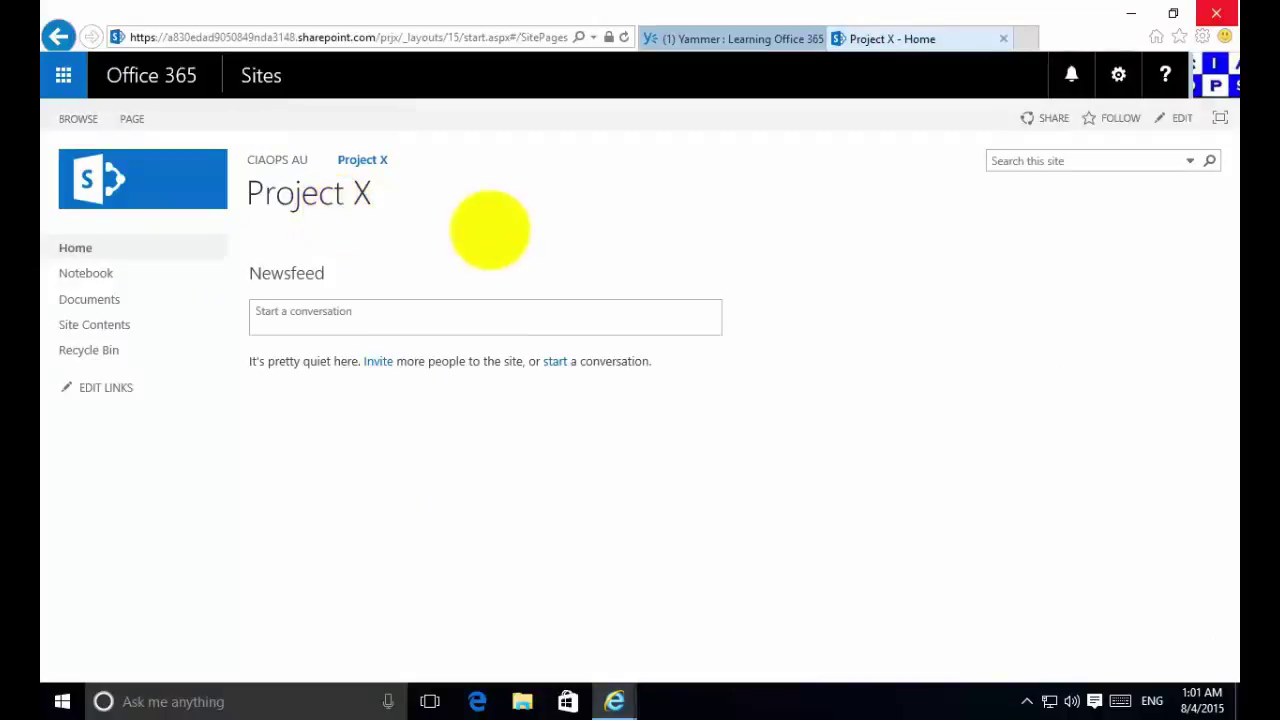
{"action": "left_click", "coordinate": [690, 38]}
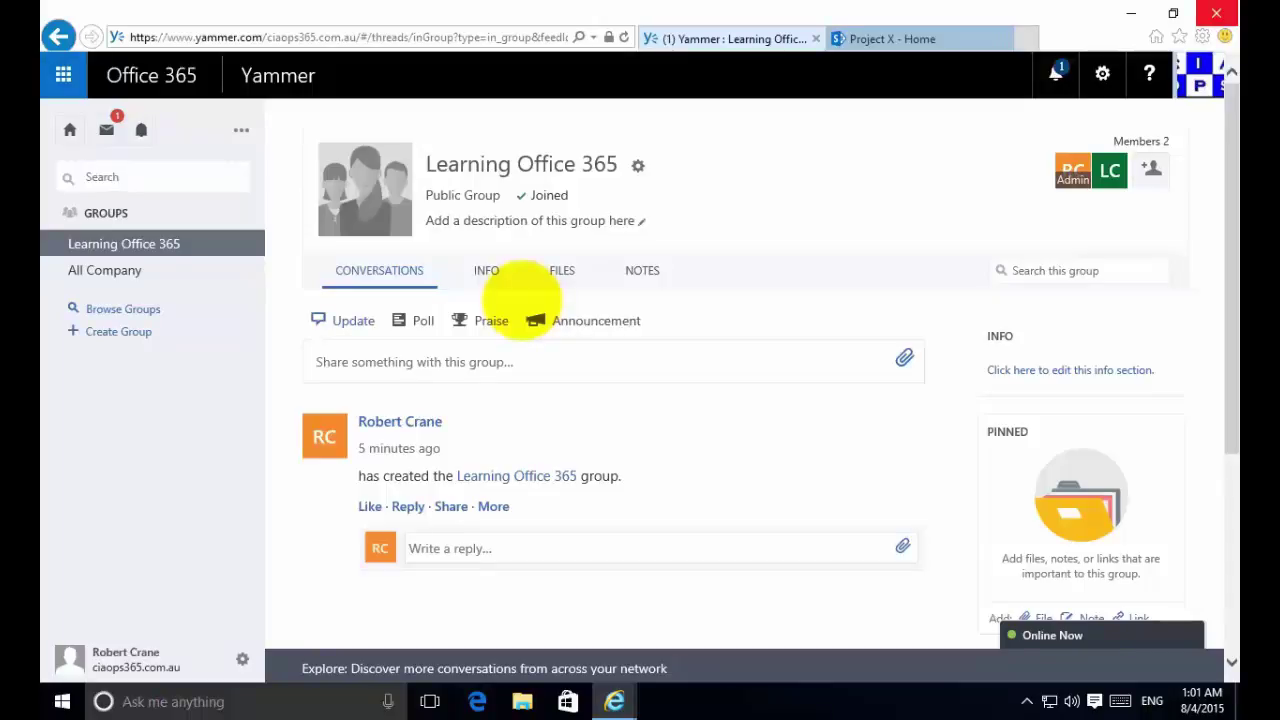
{"action": "left_click", "coordinate": [968, 36]}
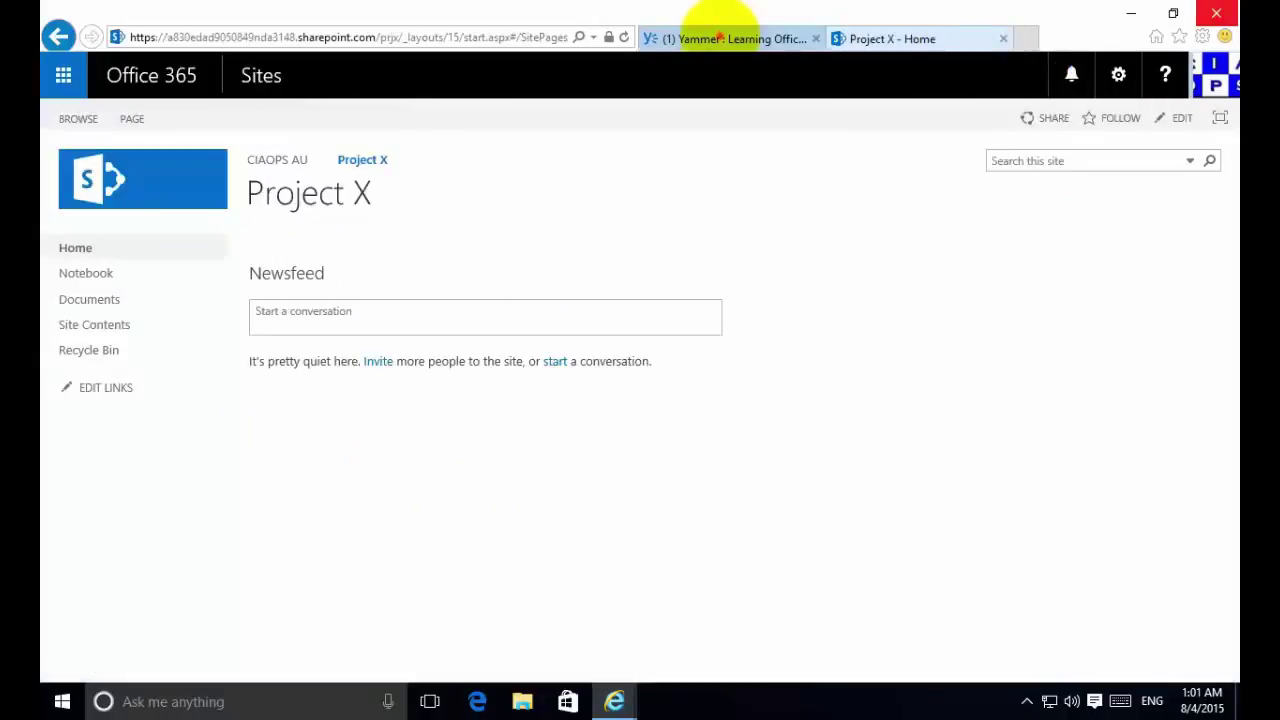
{"action": "left_click", "coordinate": [718, 36]}
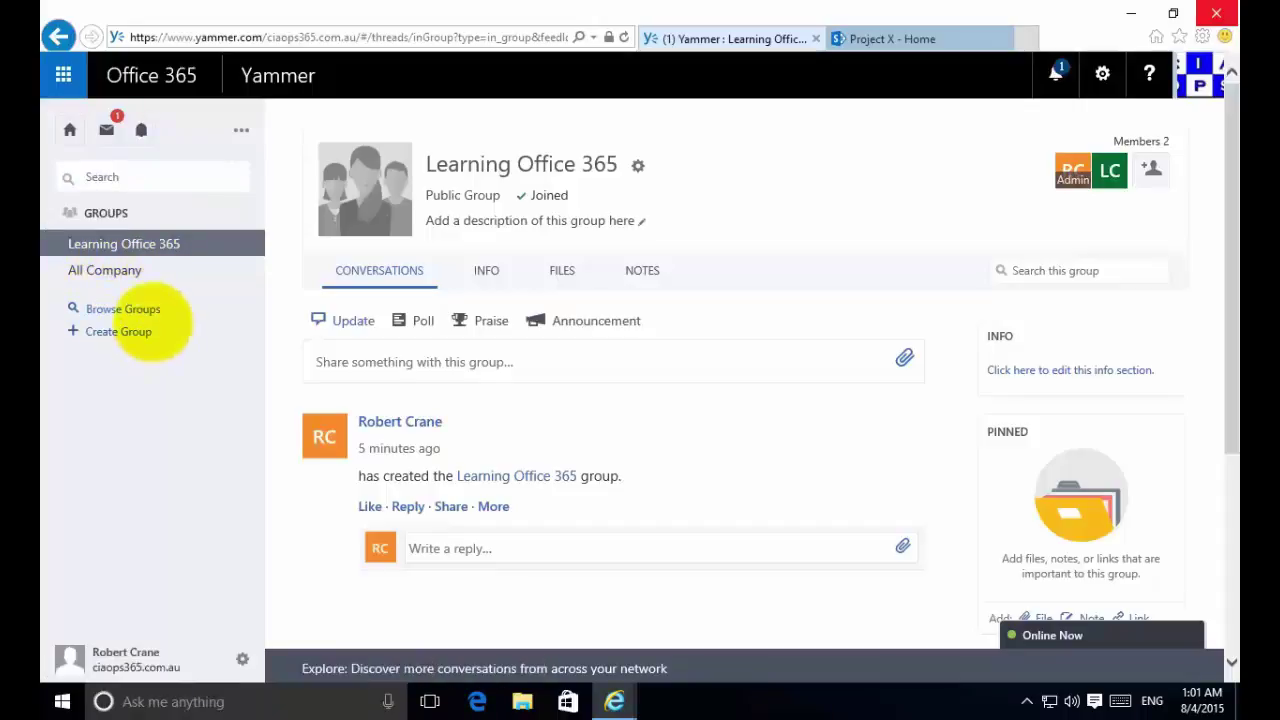
{"action": "left_click", "coordinate": [138, 337]}
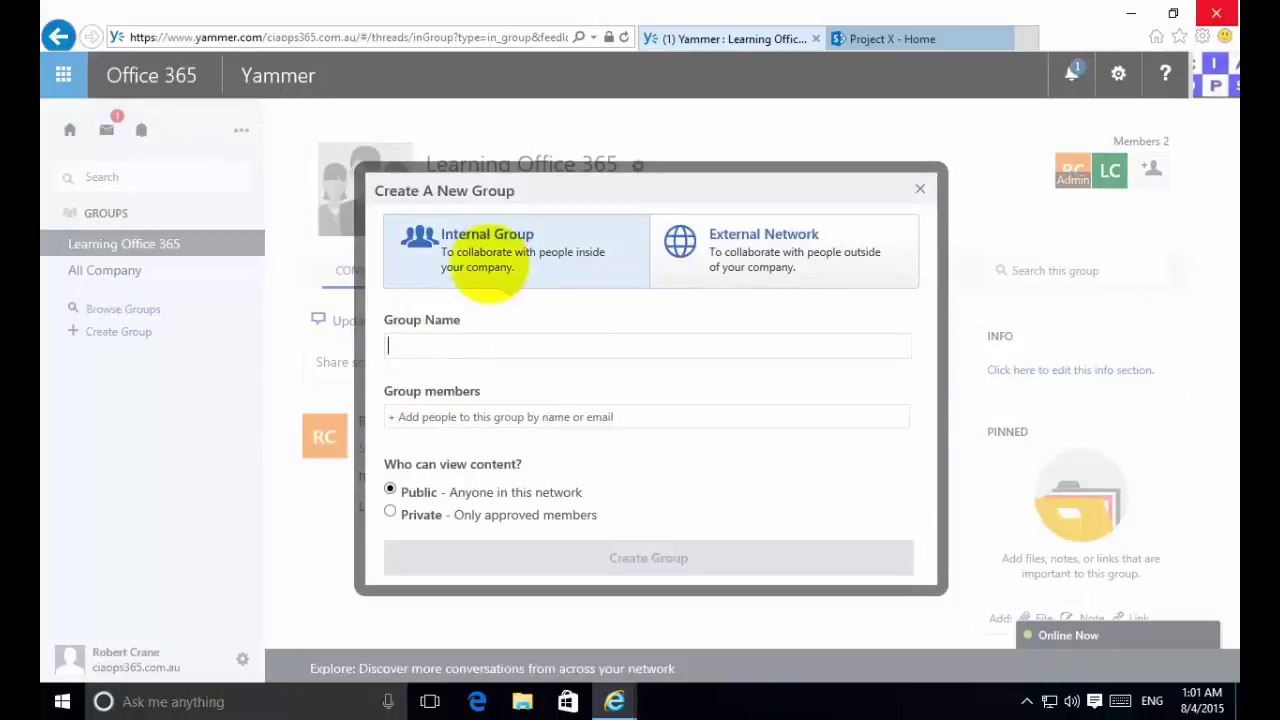
{"action": "left_click", "coordinate": [920, 188]}
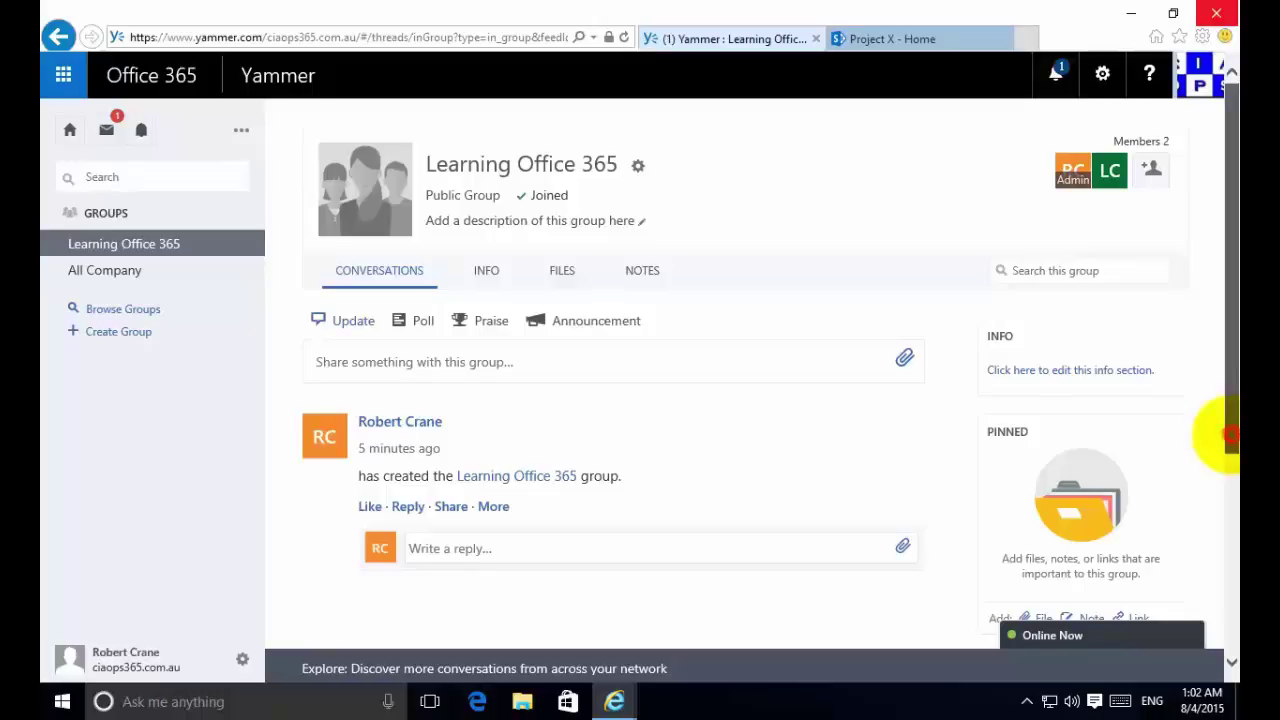
Bring up the Learning Office 365 feed's embed code and return to Project X
{"action": "left_click_drag", "start_coordinate": [1228, 435], "coordinate": [1229, 586]}
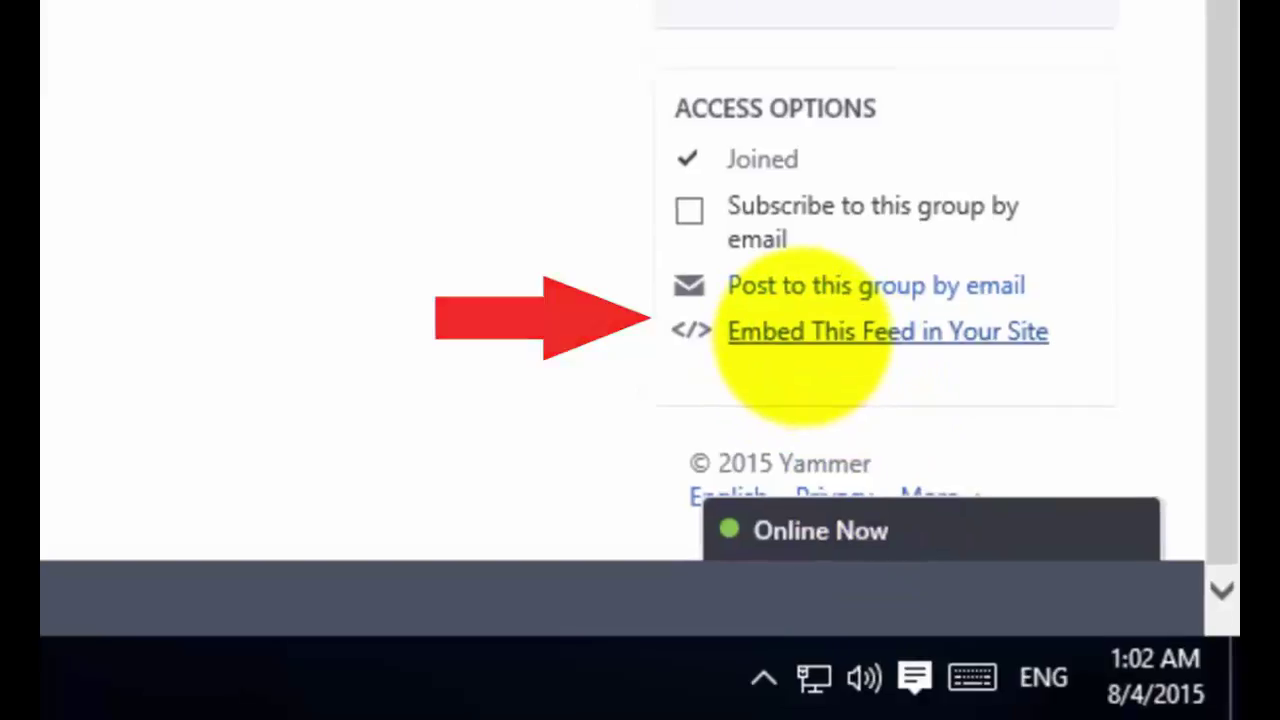
{"action": "left_click", "coordinate": [785, 325]}
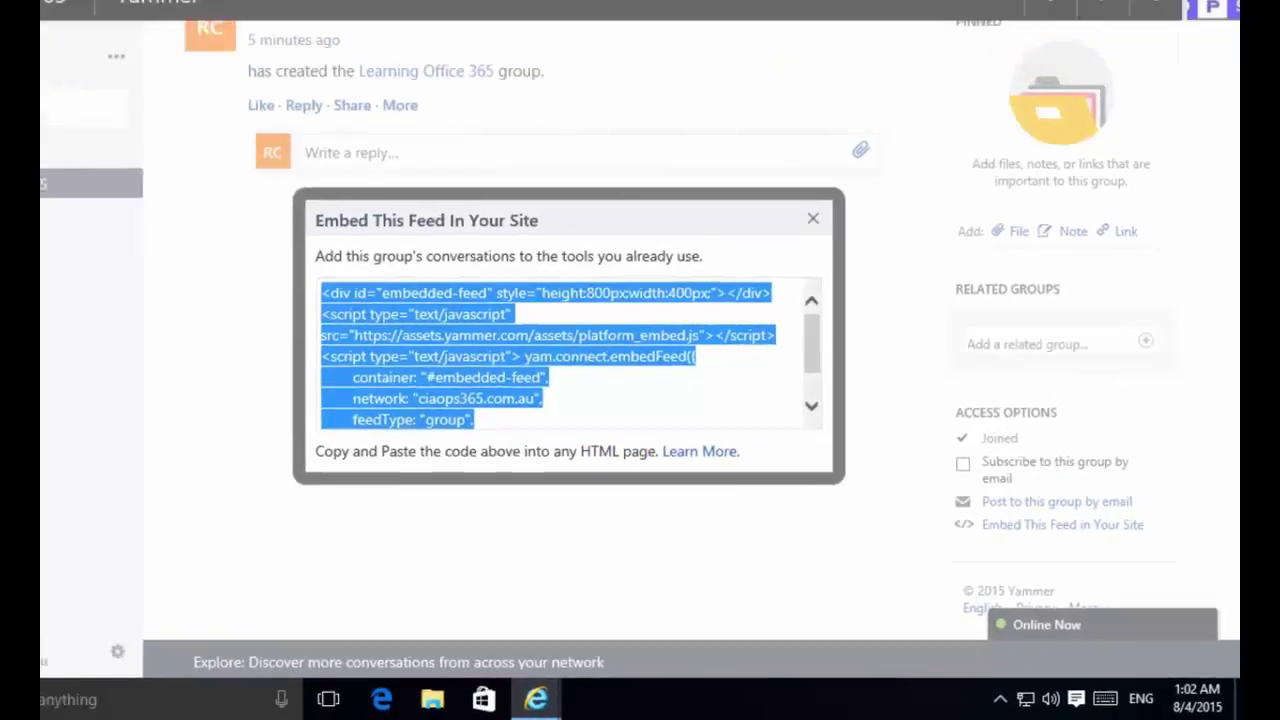
{"action": "left_click", "coordinate": [915, 37]}
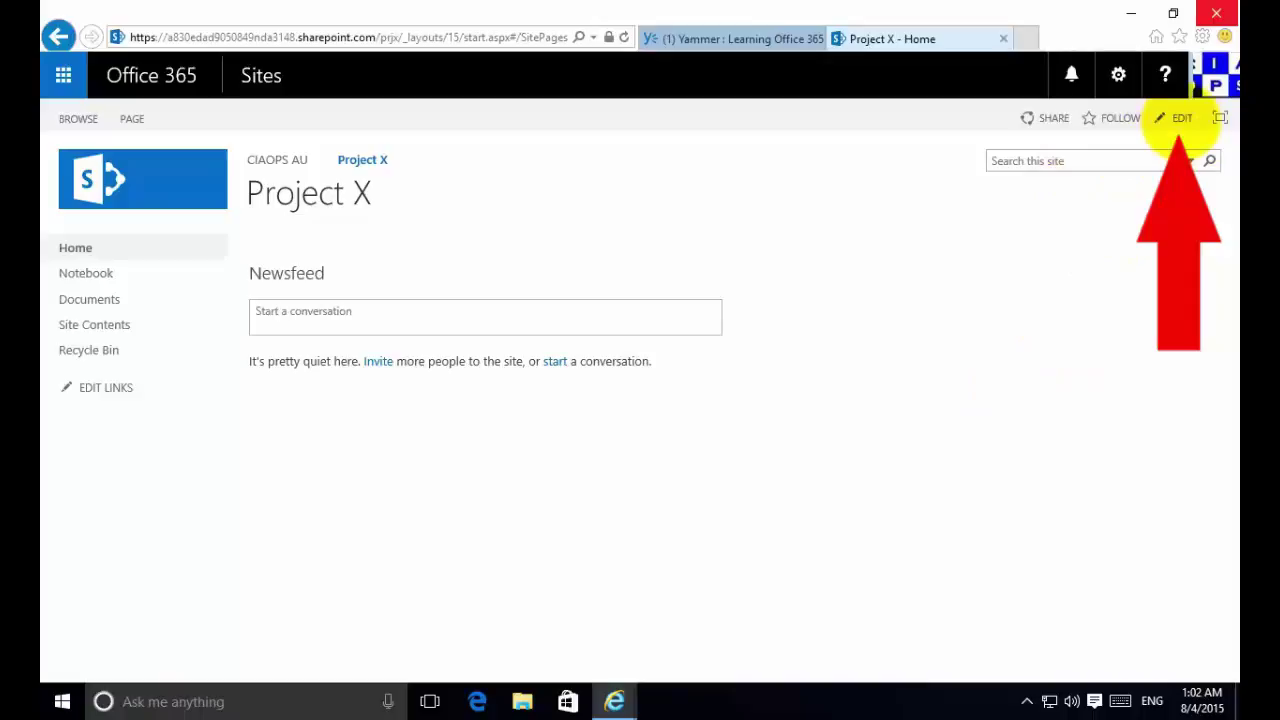
Edit the Project X home page, delete its Site Feed web part, and select the left zone
{"action": "left_click", "coordinate": [1180, 120]}
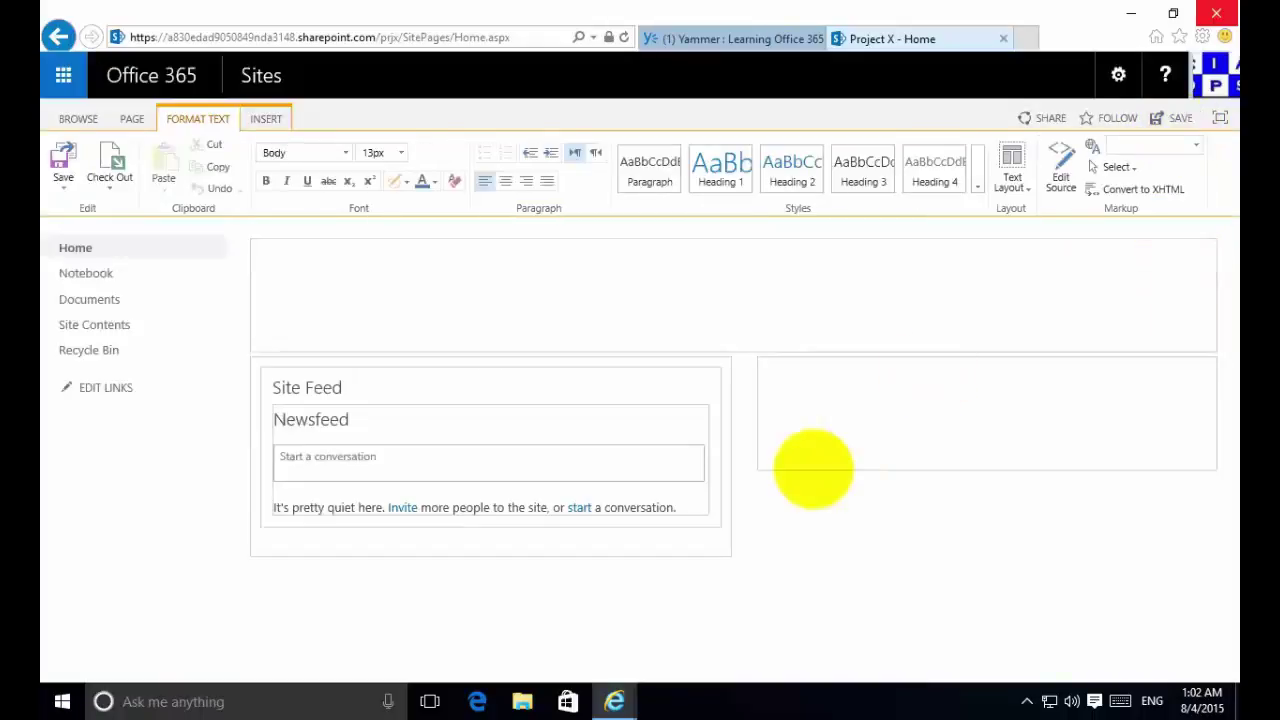
{"action": "mouse_move", "coordinate": [490, 387]}
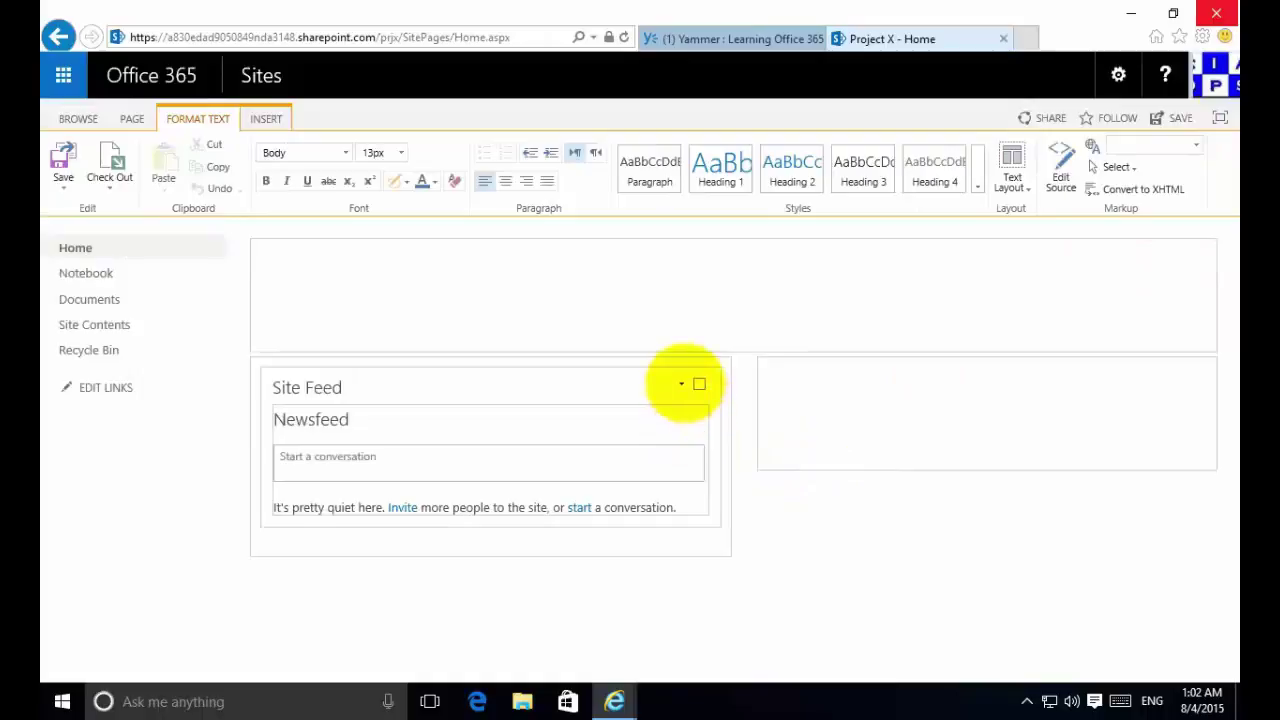
{"action": "left_click", "coordinate": [682, 384]}
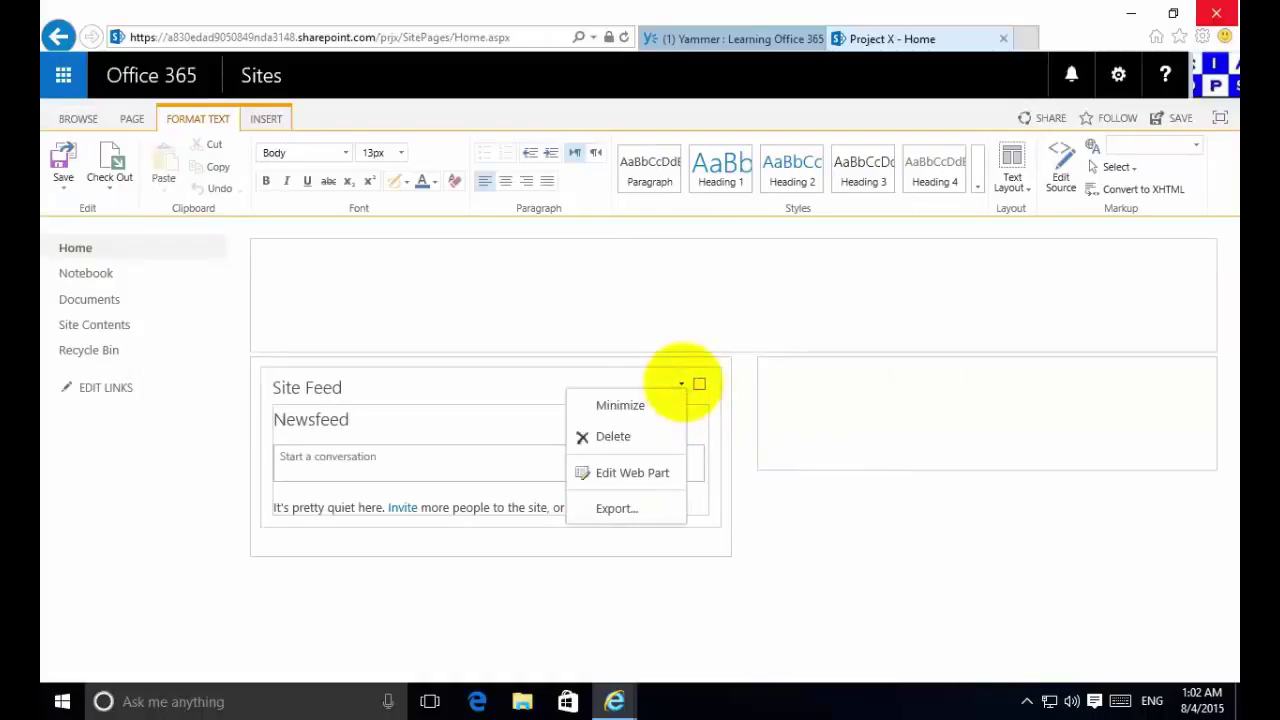
{"action": "left_click", "coordinate": [640, 436]}
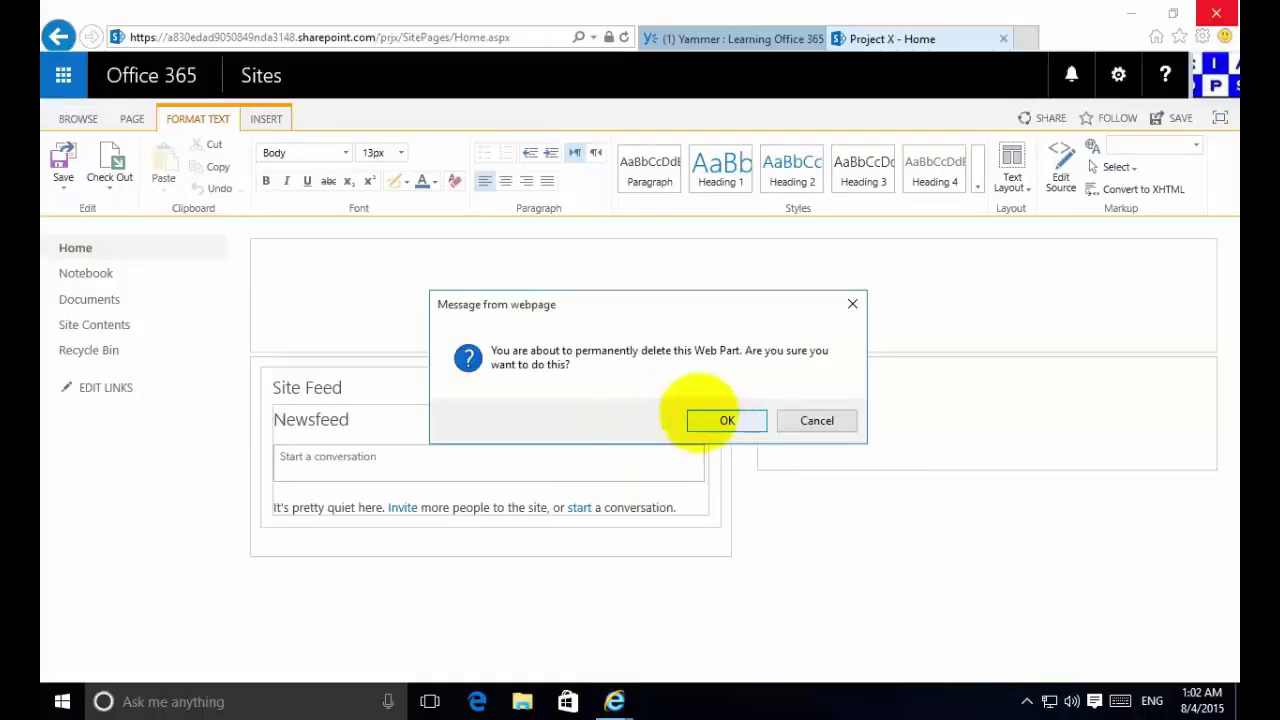
{"action": "left_click", "coordinate": [727, 420]}
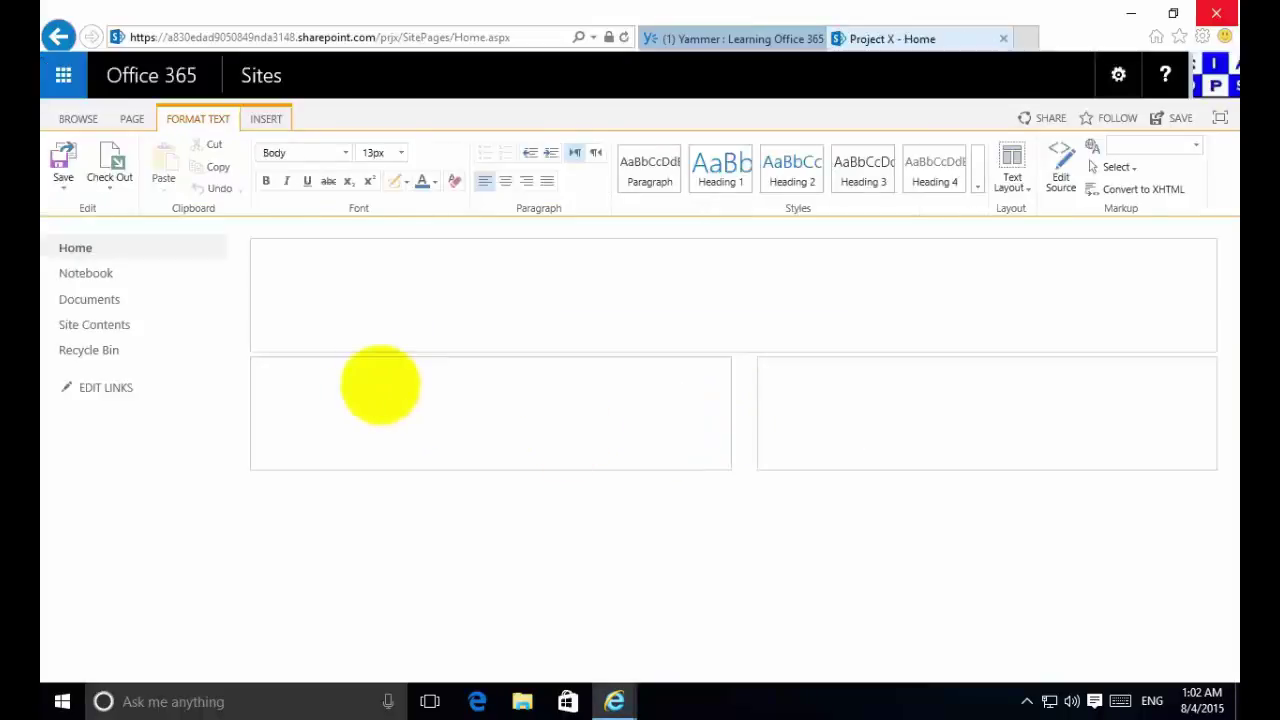
{"action": "left_click", "coordinate": [347, 386]}
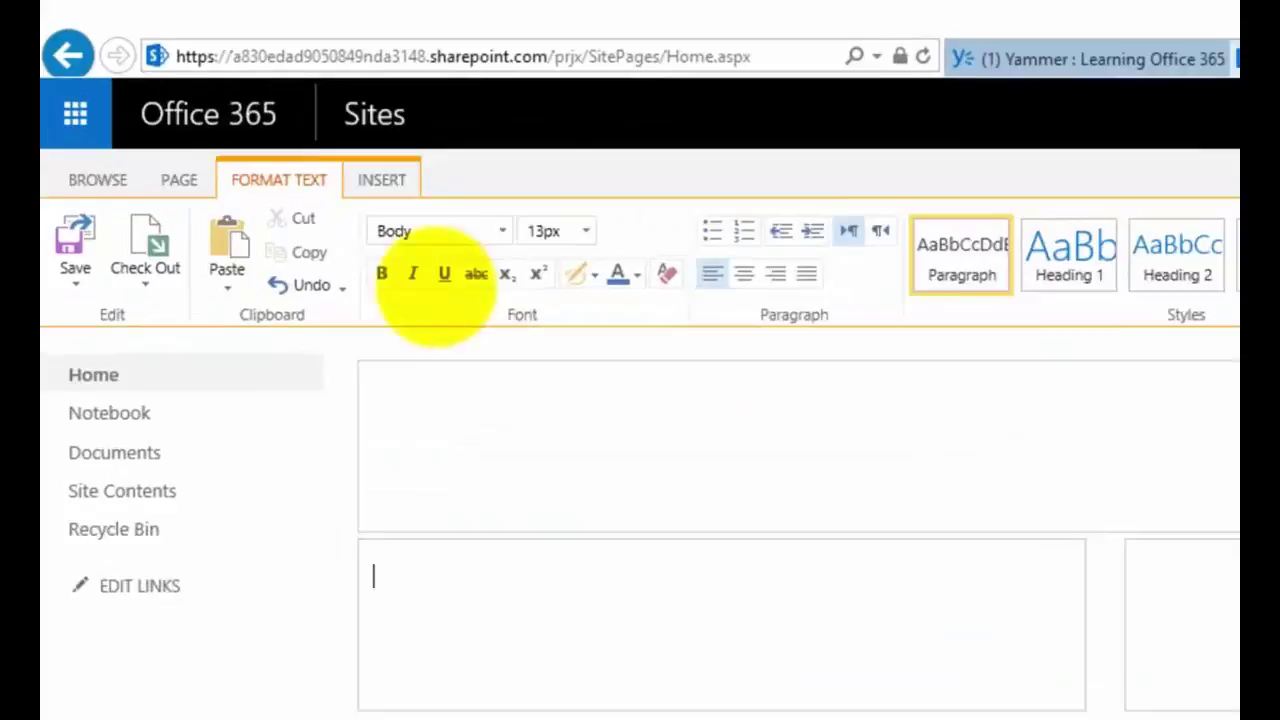
Insert the Media and Content > Script Editor web part into the left zone
{"action": "left_click", "coordinate": [407, 189]}
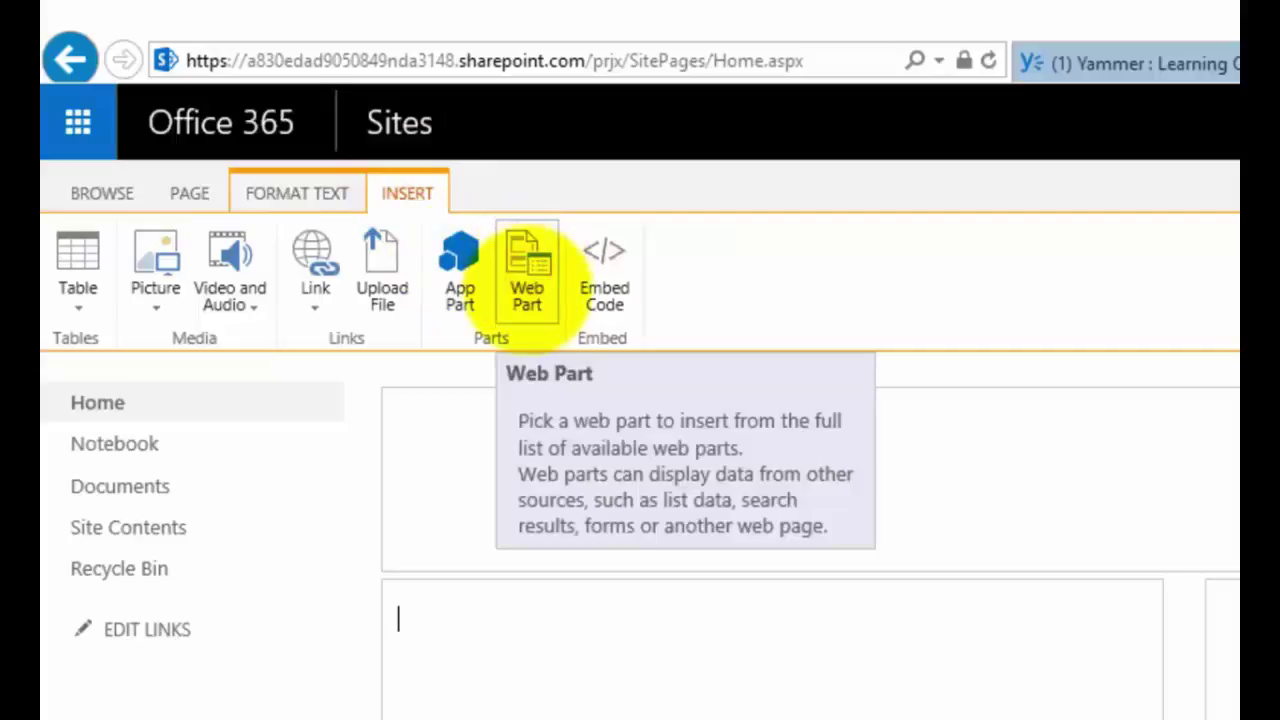
{"action": "left_click", "coordinate": [527, 272]}
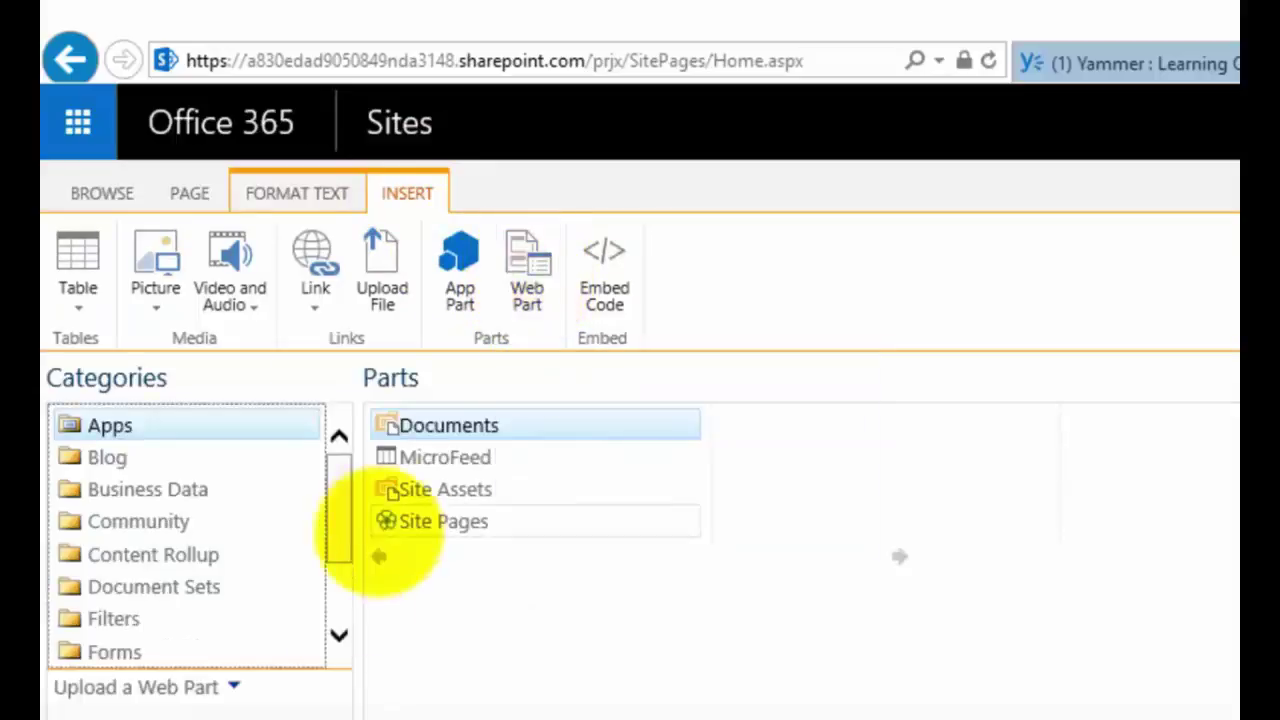
{"action": "left_click", "coordinate": [338, 636]}
{"action": "left_click", "coordinate": [338, 636]}
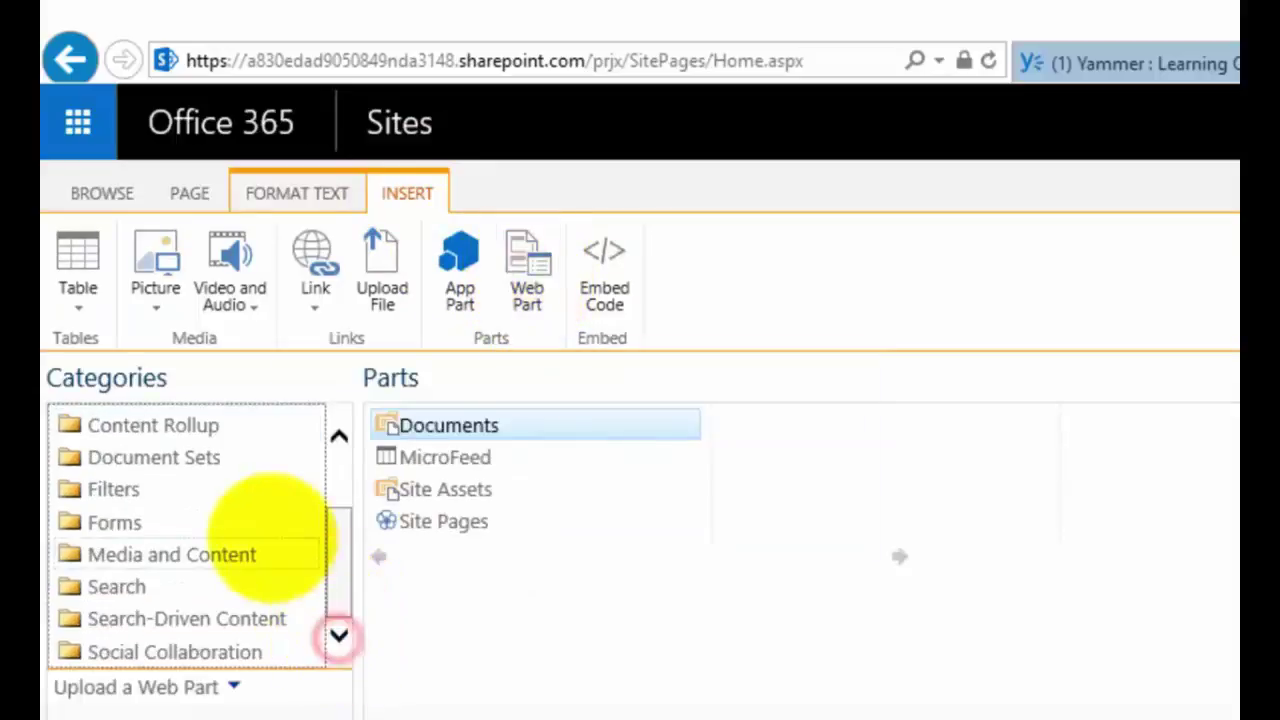
{"action": "left_click", "coordinate": [235, 552]}
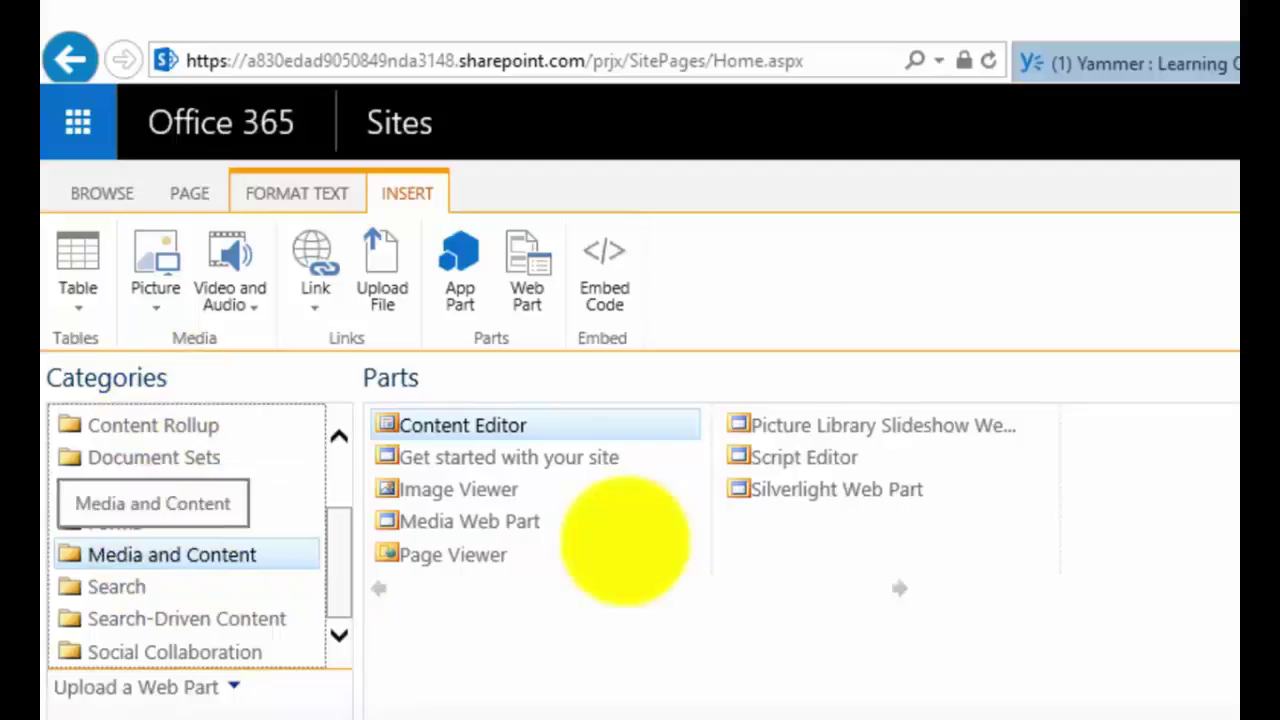
{"action": "left_click", "coordinate": [795, 458]}
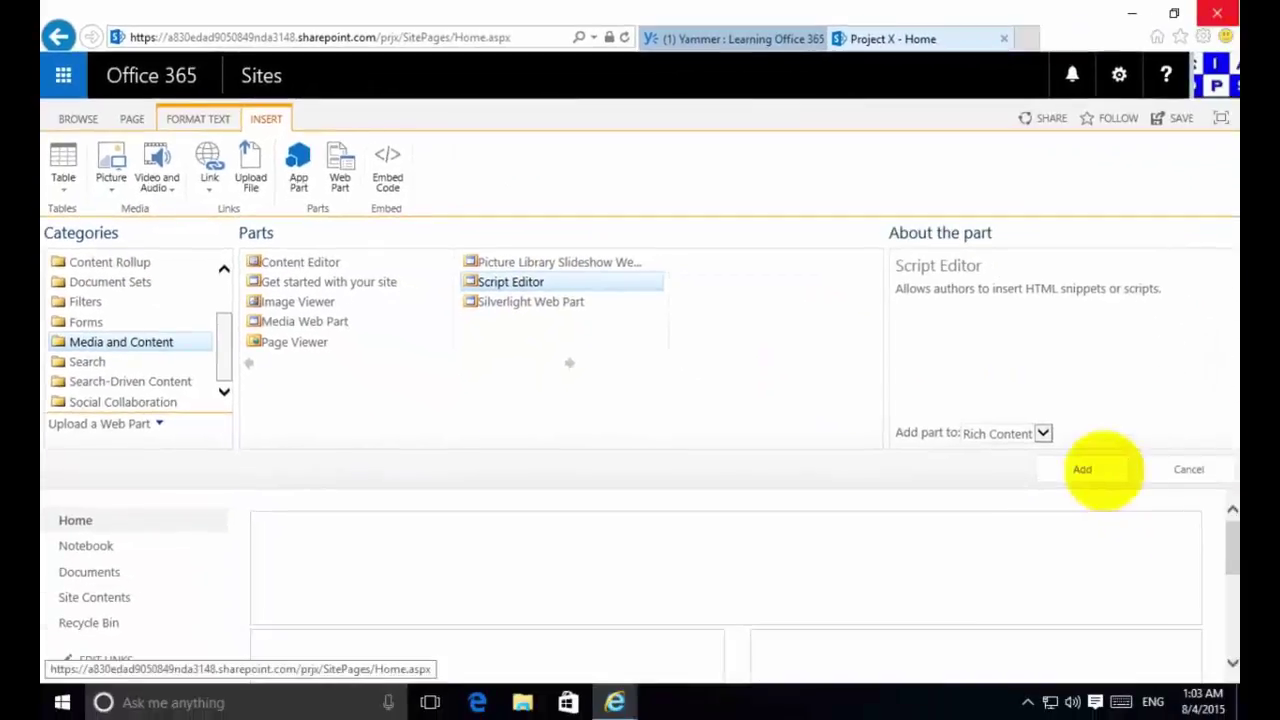
{"action": "left_click", "coordinate": [1104, 470]}
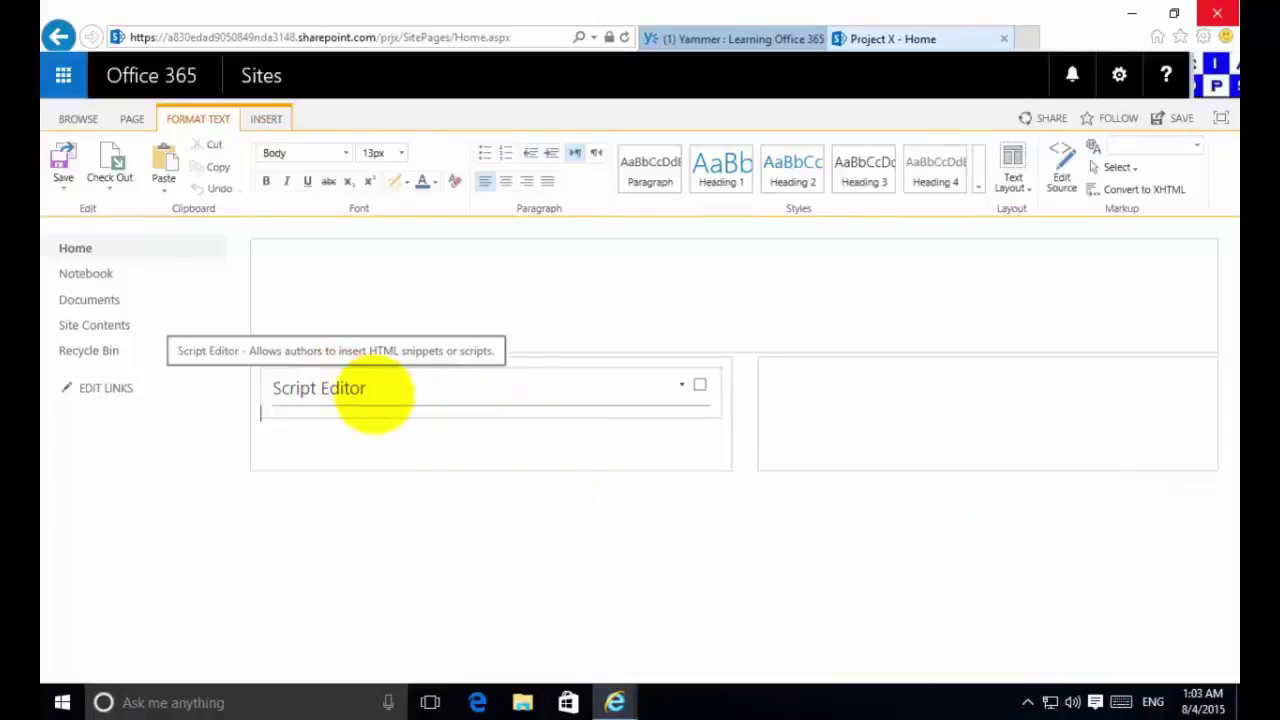
Open Edit Web Part for the Script Editor web part to show its settings pane
{"action": "left_click", "coordinate": [374, 394]}
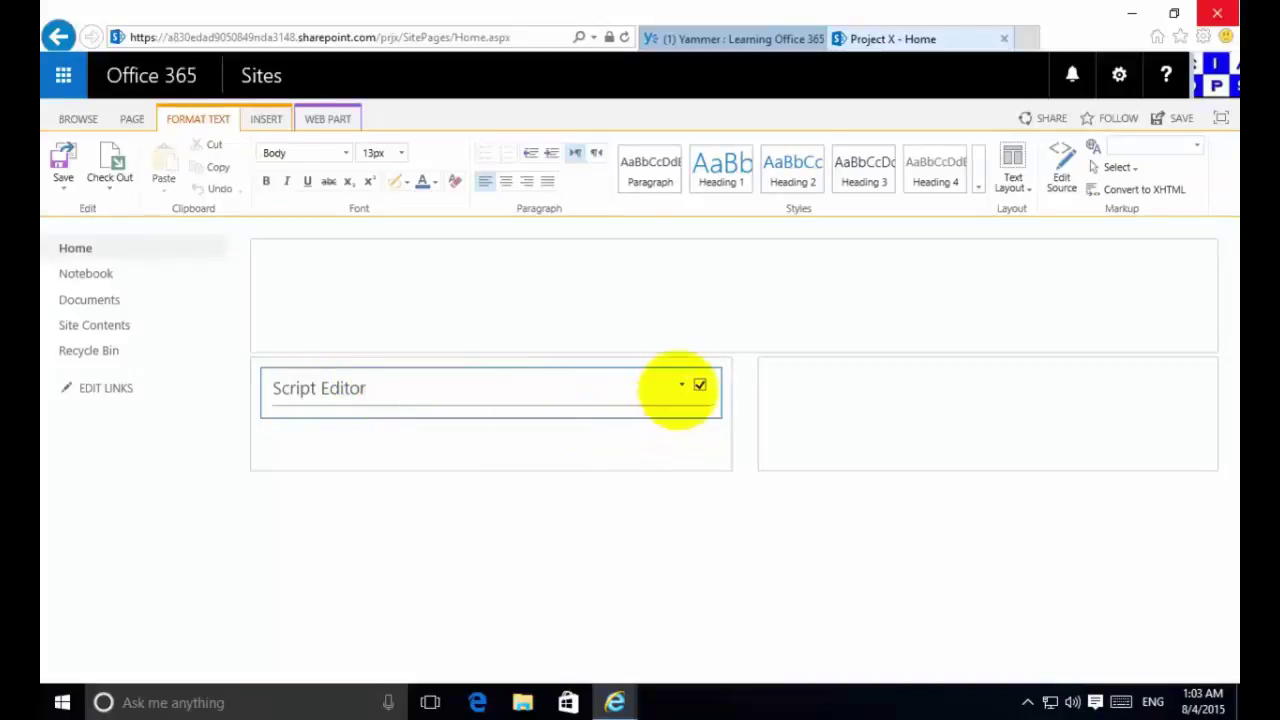
{"action": "left_click", "coordinate": [681, 385]}
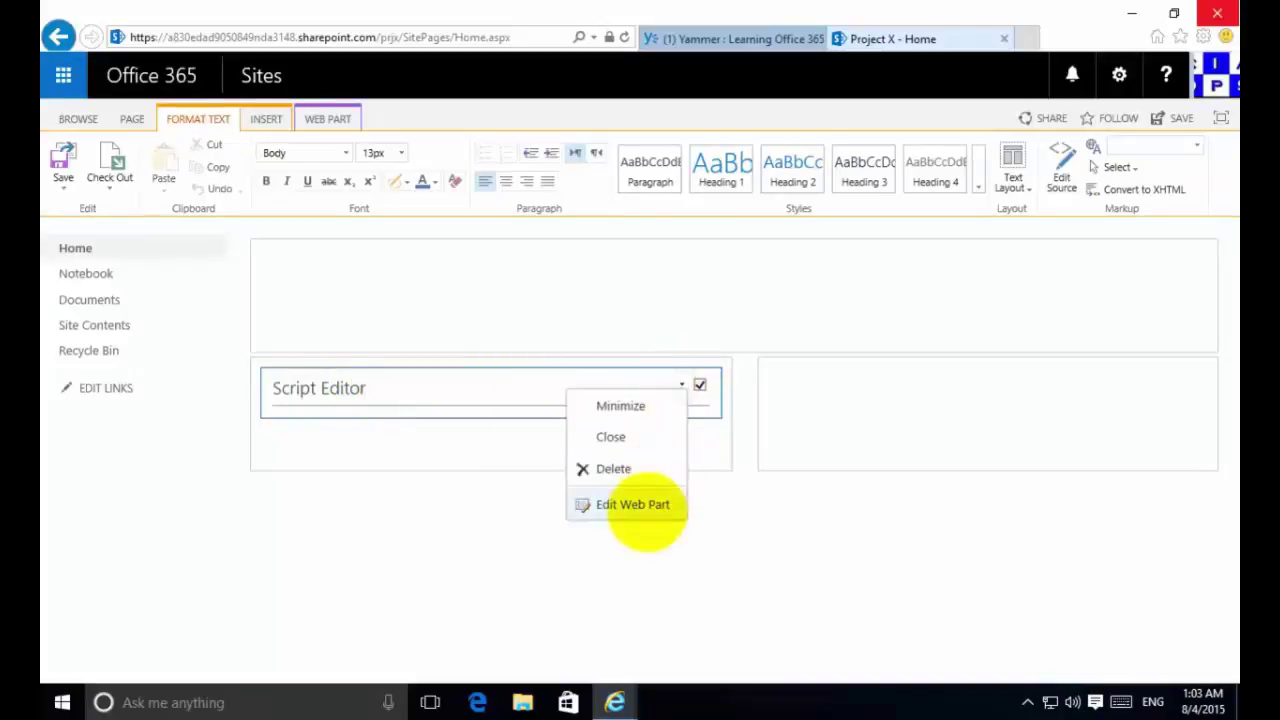
{"action": "left_click", "coordinate": [640, 508]}
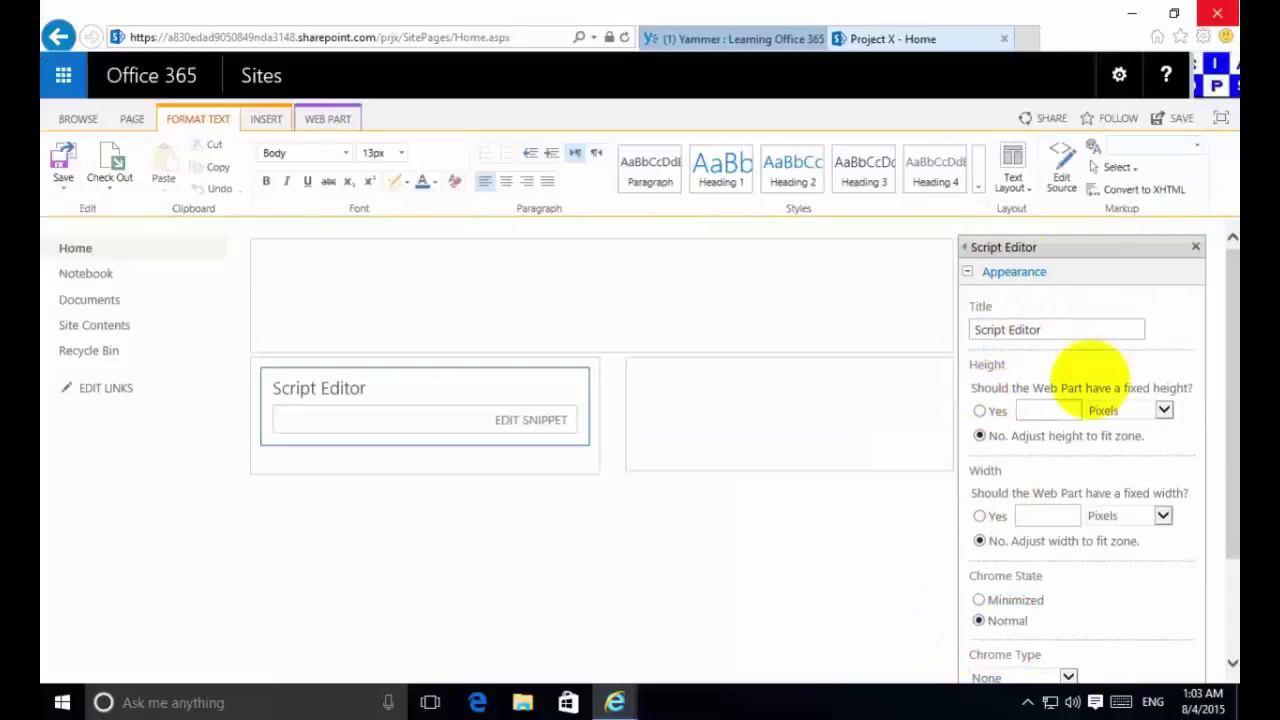
{"action": "left_click_drag", "start_coordinate": [1228, 460], "coordinate": [1230, 420]}
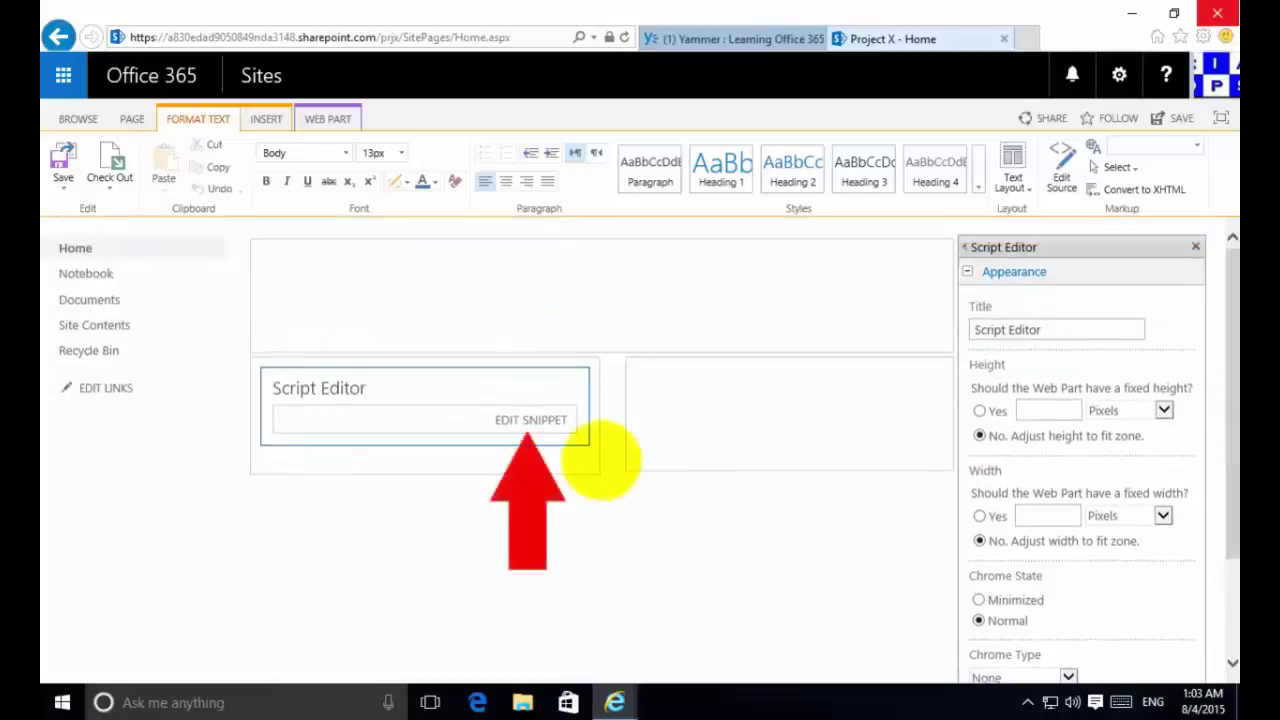
{"action": "mouse_move", "coordinate": [530, 420]}
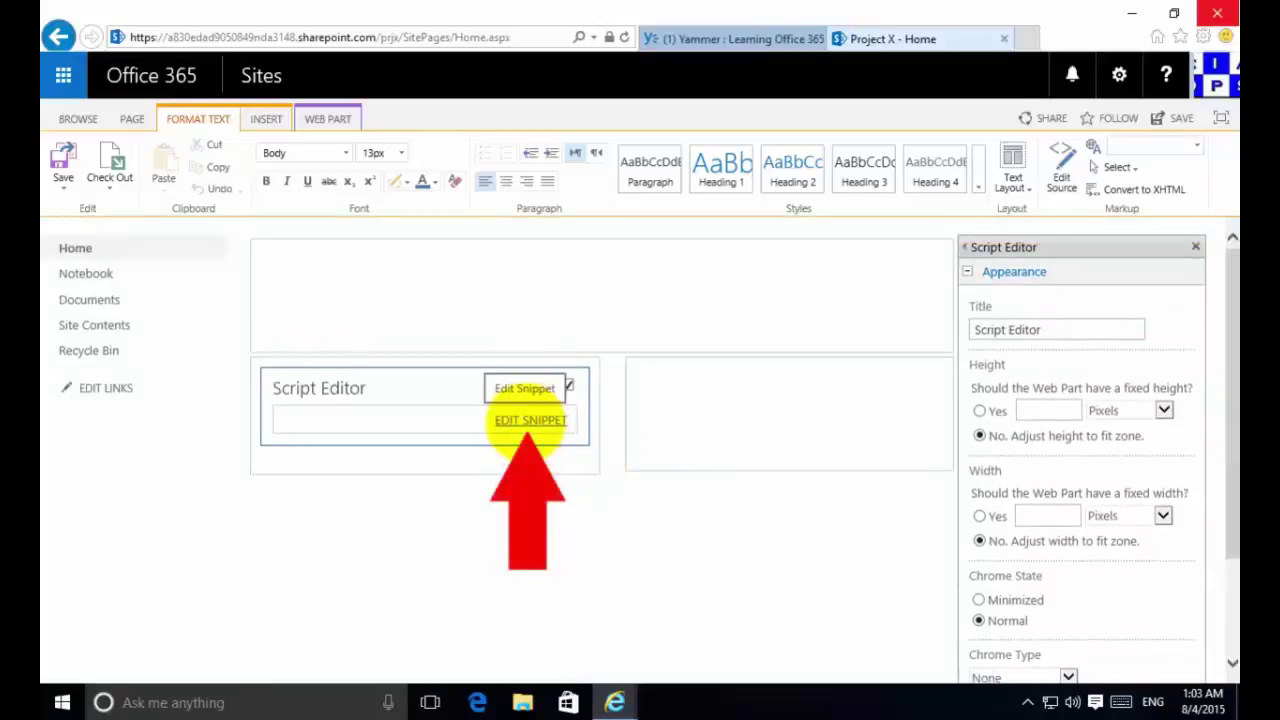
Paste the Yammer feed embed code into the Script Editor snippet and insert it
{"action": "left_click", "coordinate": [530, 420]}
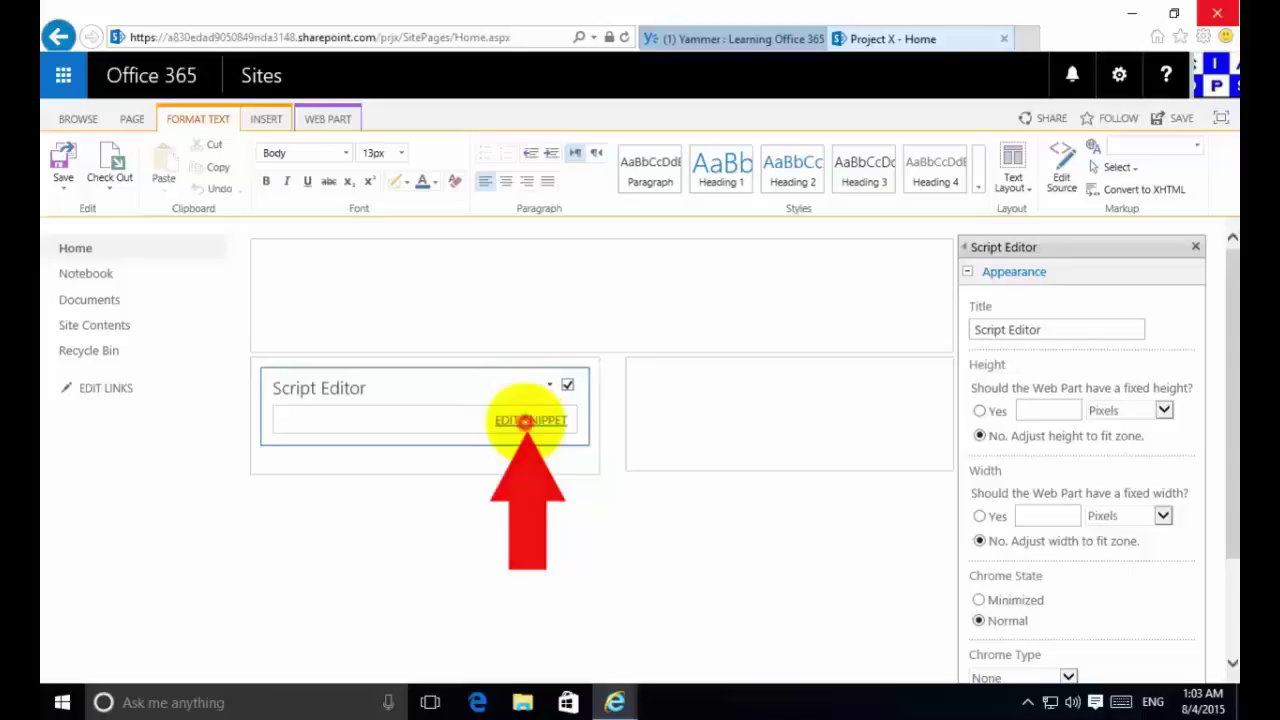
{"action": "key", "text": "ctrl+v"}
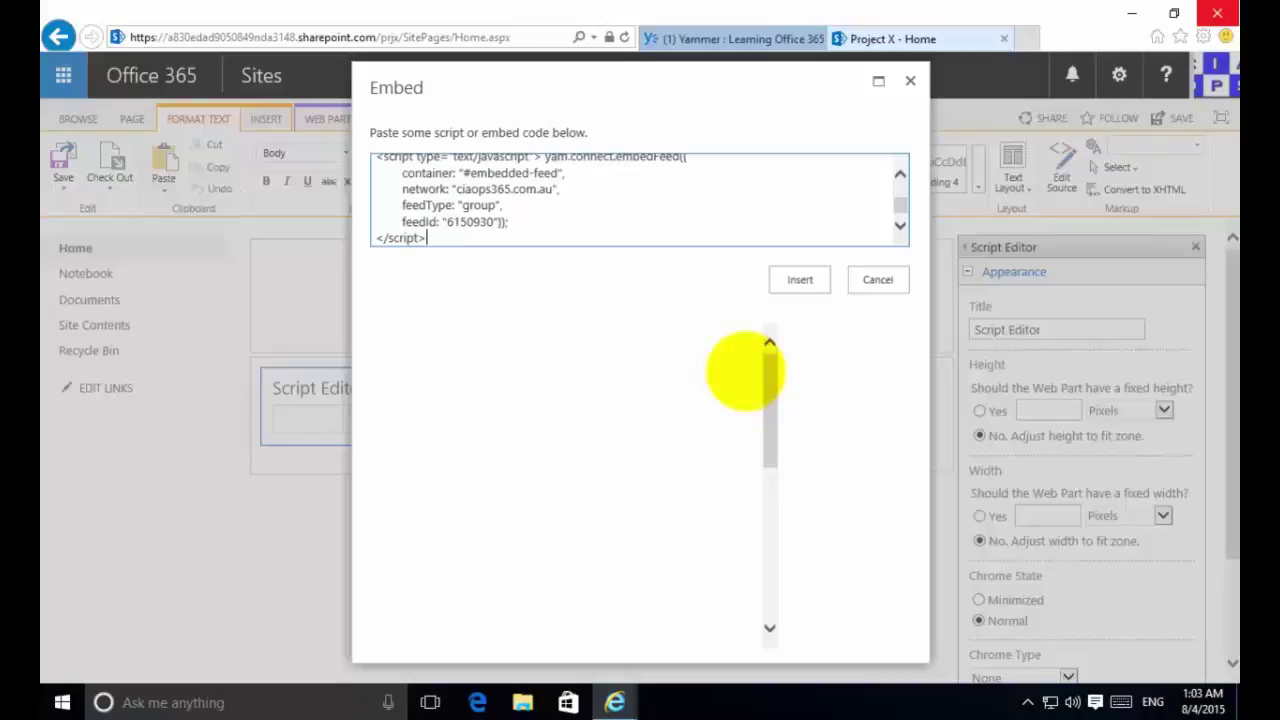
{"action": "left_click", "coordinate": [800, 282]}
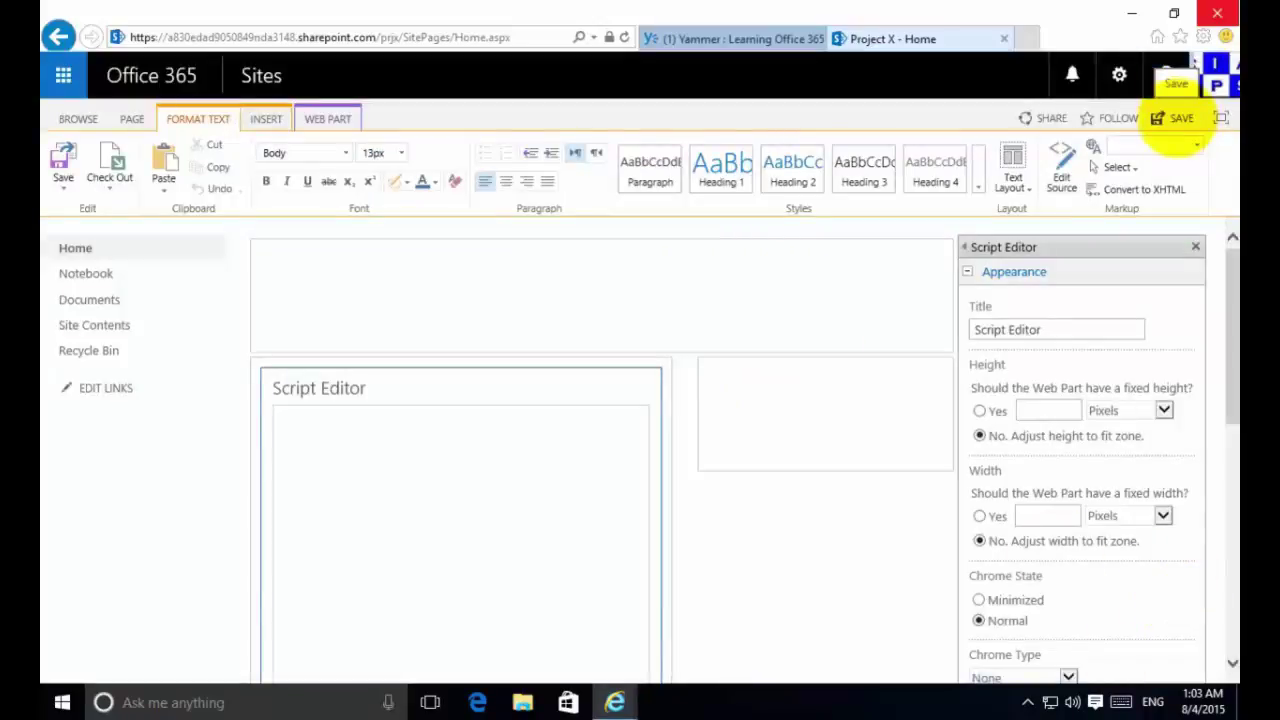
Save the page, then post 'I have jut embedded this into SharePoint' in the embedded feed
{"action": "left_click", "coordinate": [1178, 119]}
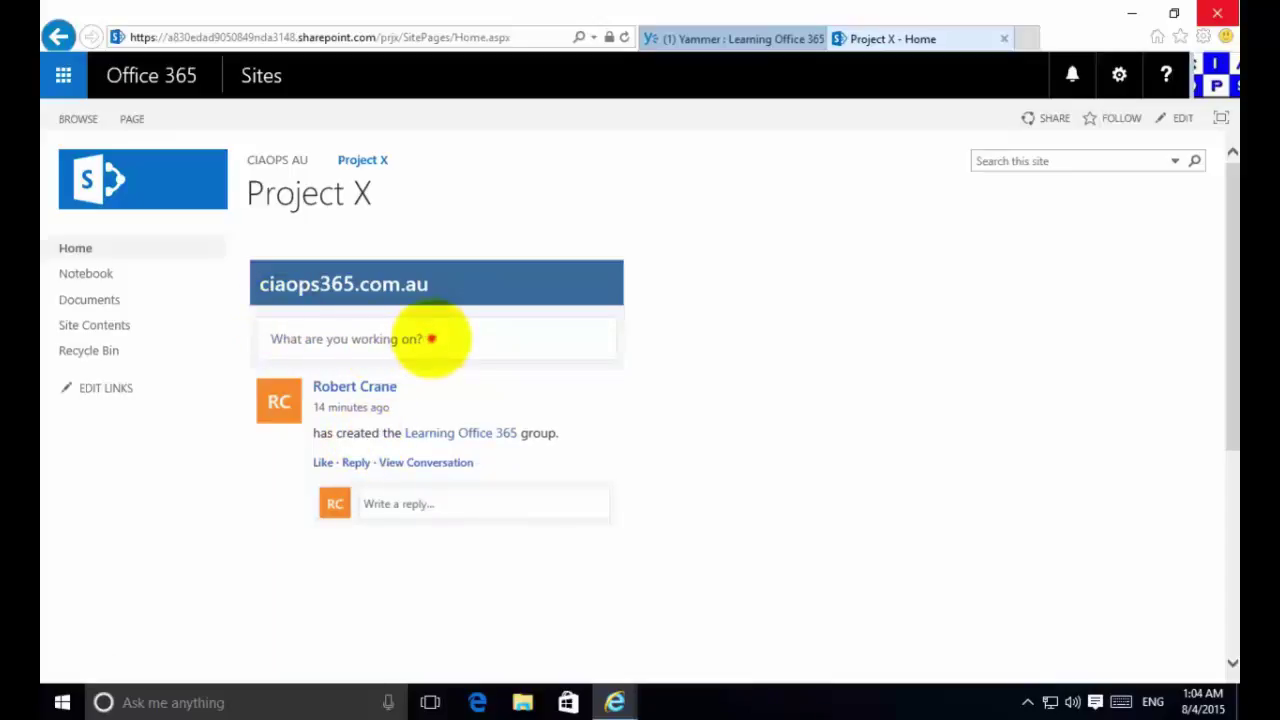
{"action": "left_click", "coordinate": [431, 339]}
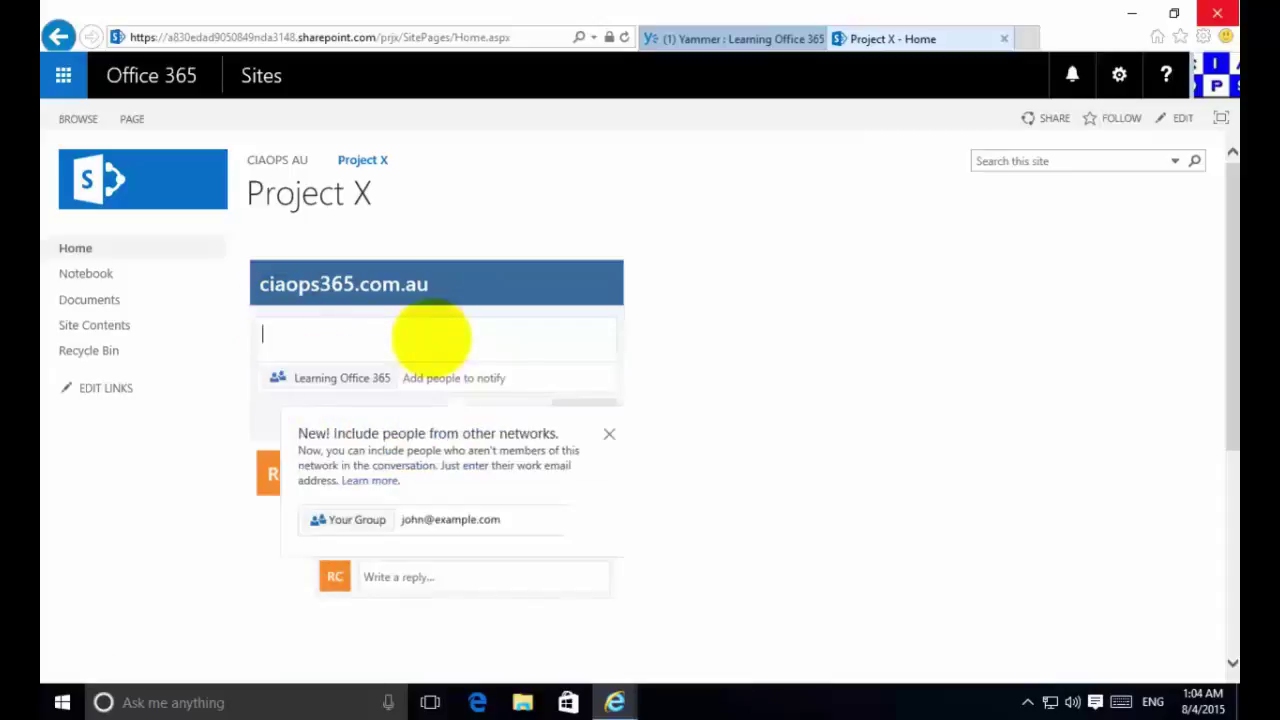
{"action": "type", "text": "I have "}
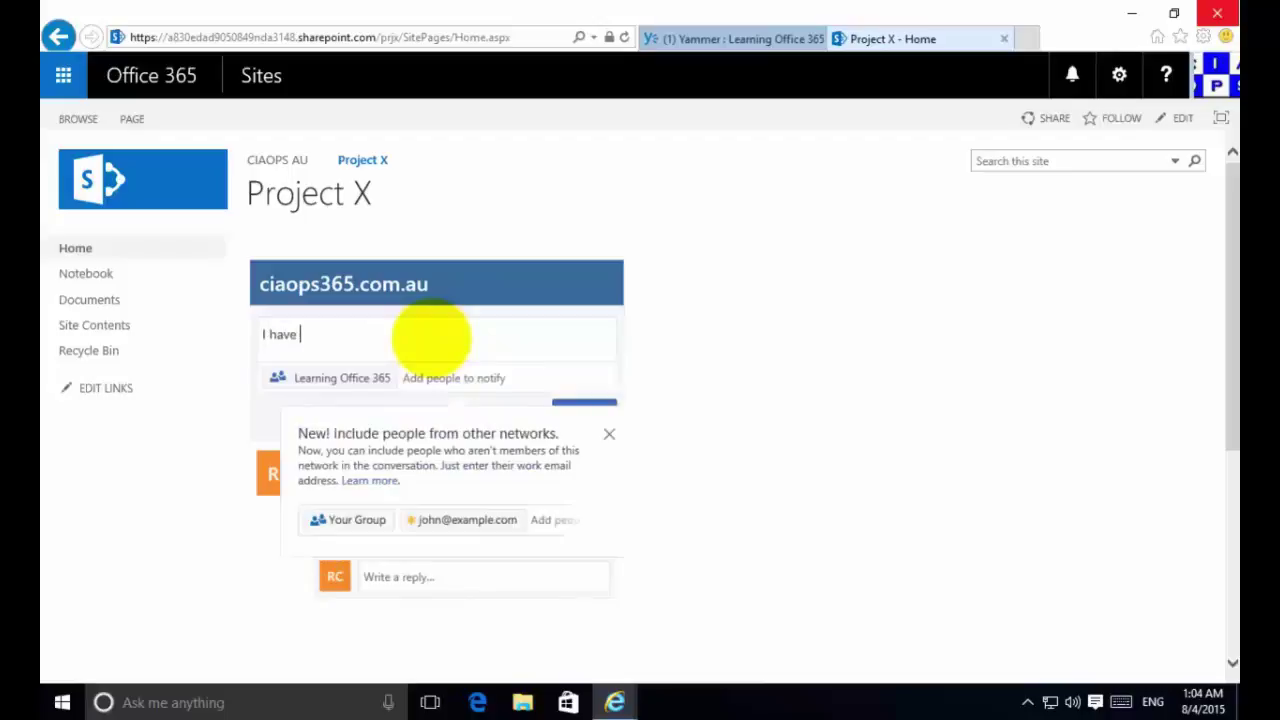
{"action": "type", "text": "jut em"}
{"action": "type", "text": "bedded this"}
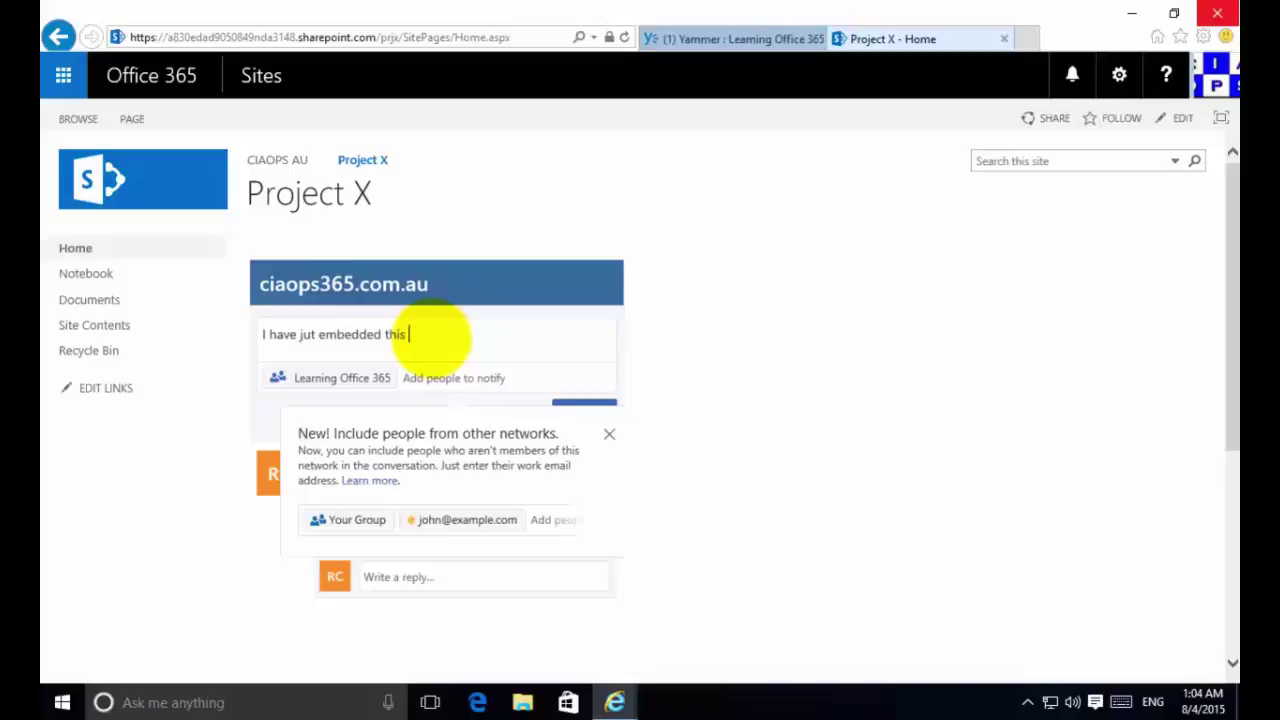
{"action": "type", "text": " into ShareP"}
{"action": "type", "text": "oint"}
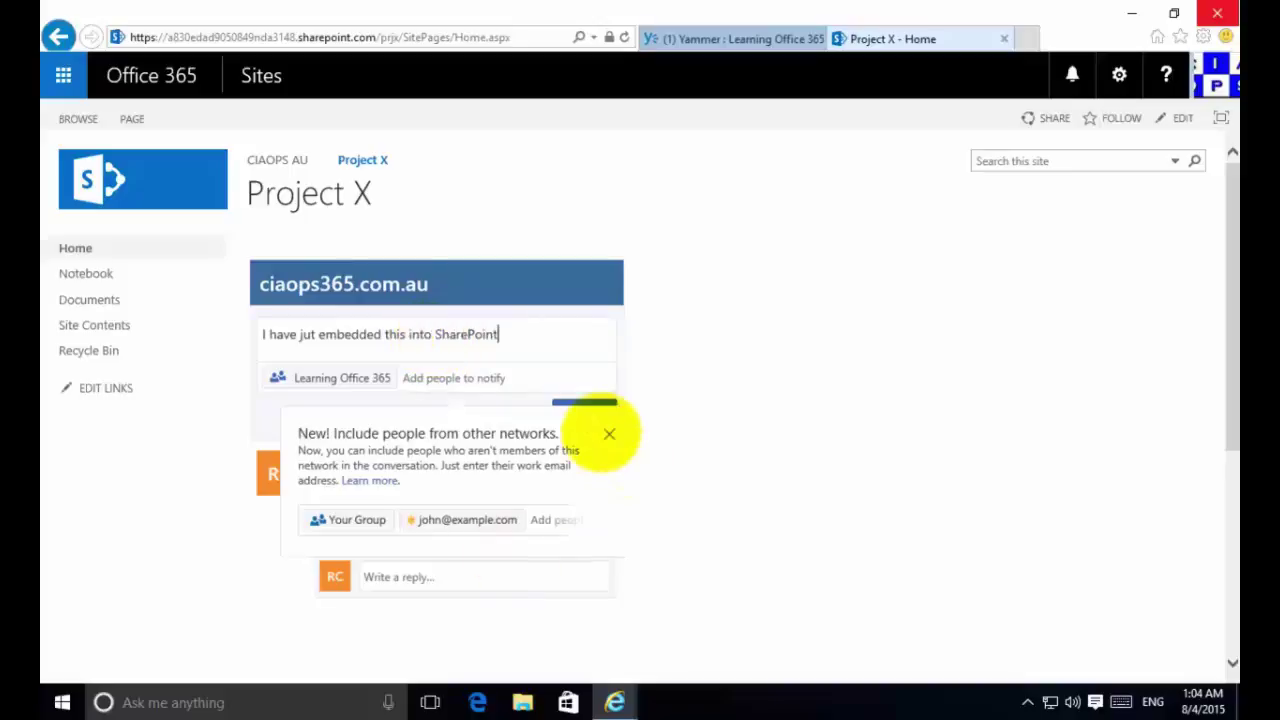
{"action": "left_click", "coordinate": [608, 437]}
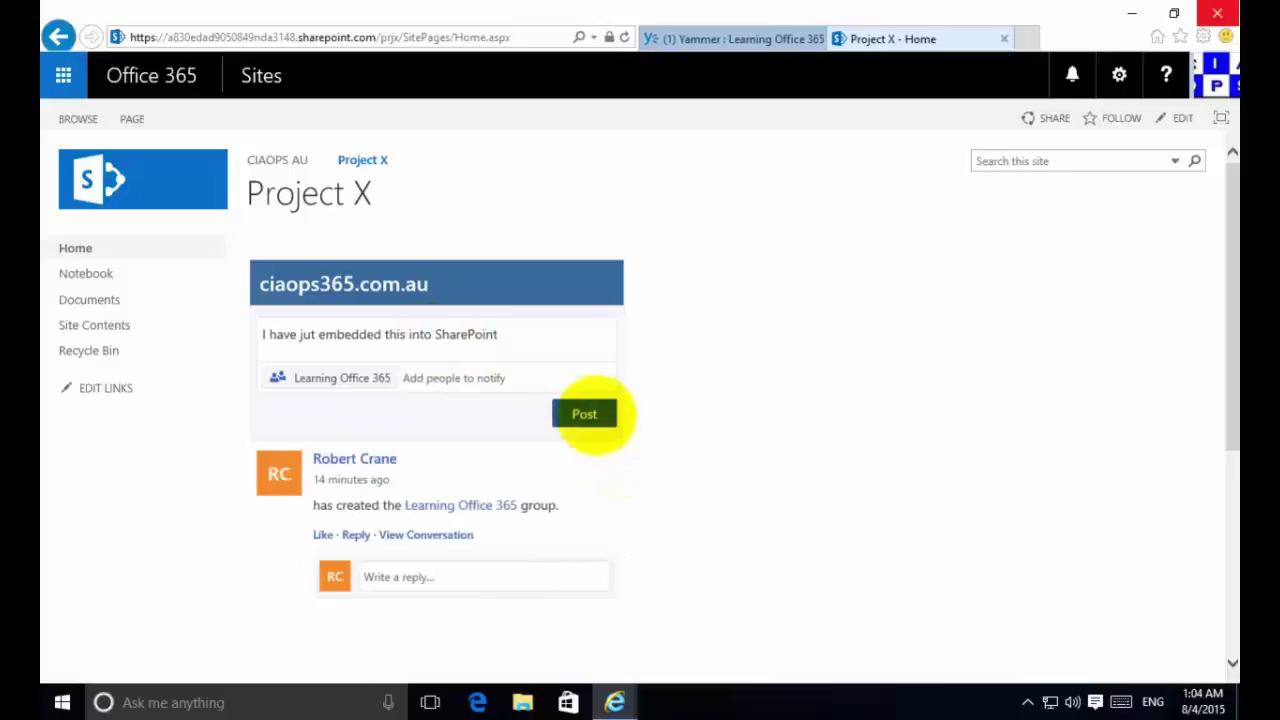
{"action": "left_click", "coordinate": [588, 414]}
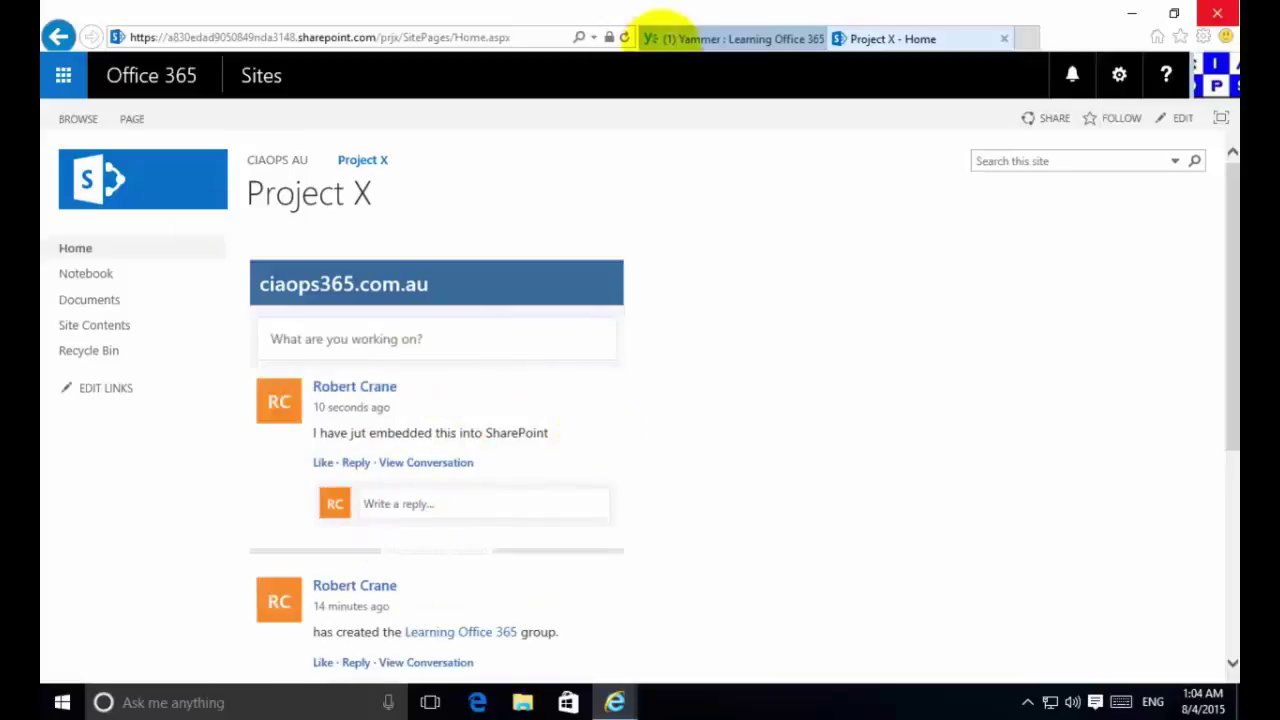
Close Yammer's Embed This Feed window and scroll up to the group conversations
{"action": "left_click", "coordinate": [700, 30]}
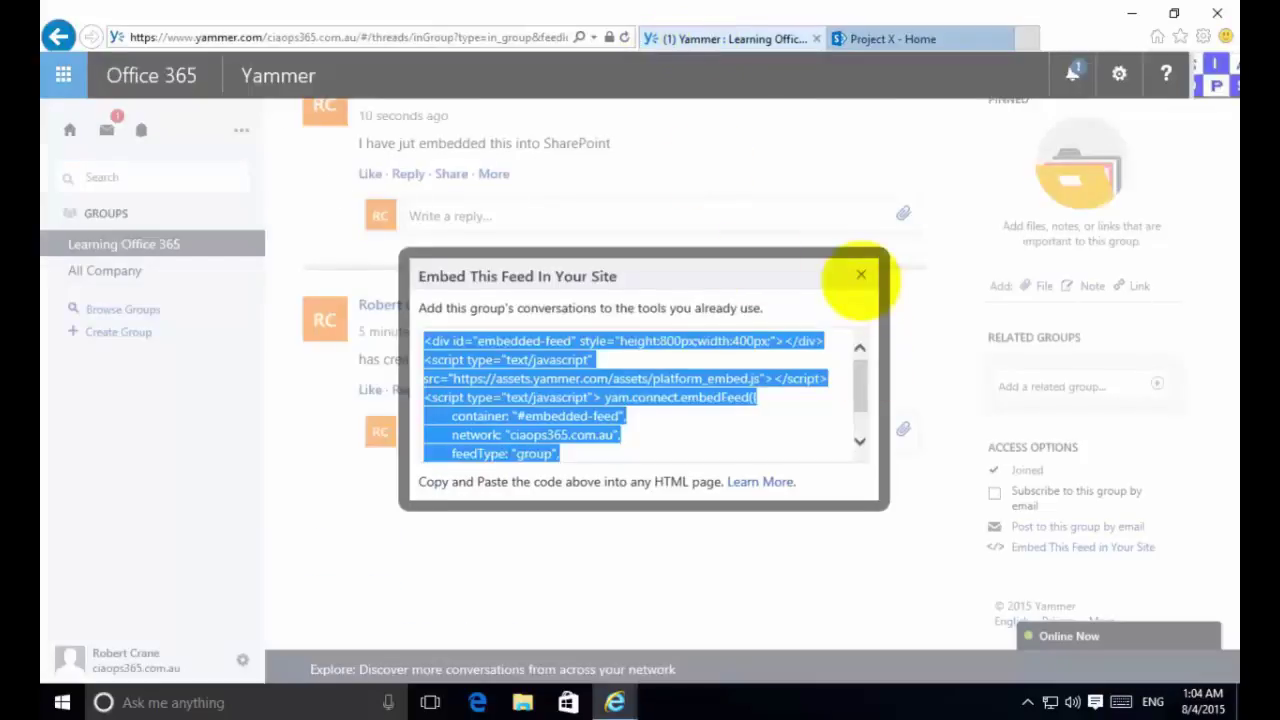
{"action": "left_click", "coordinate": [859, 270]}
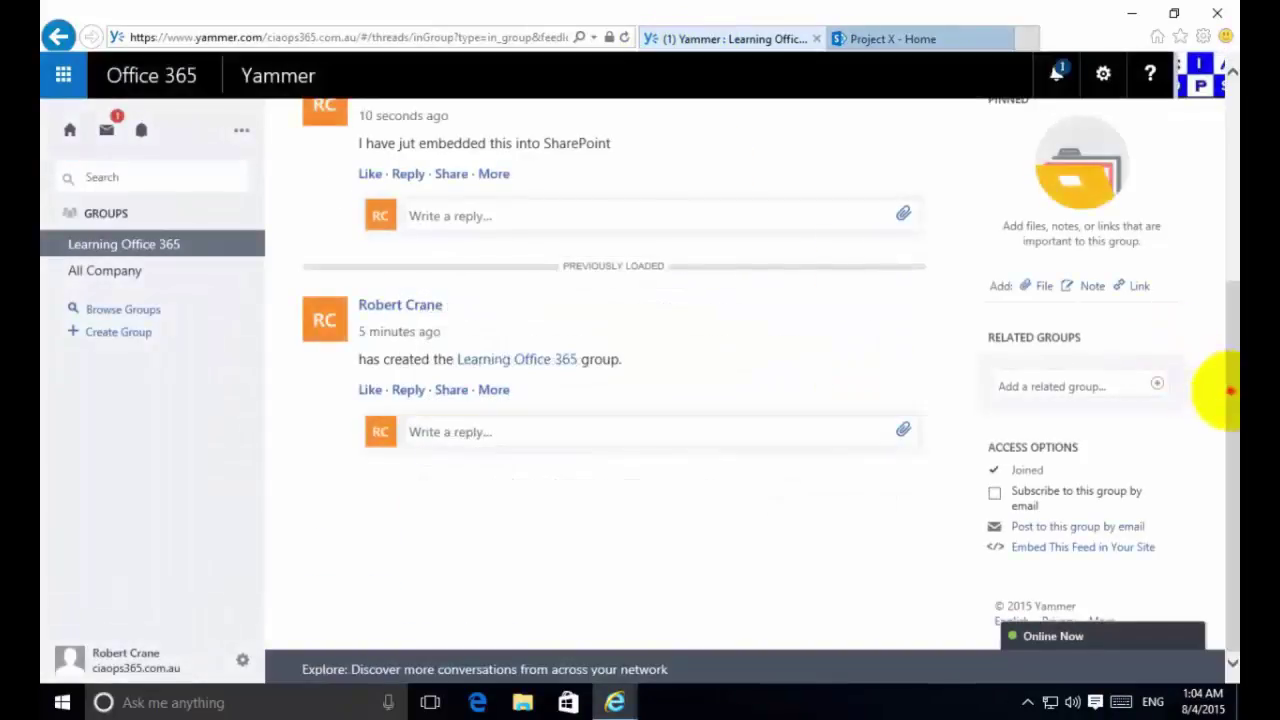
{"action": "left_click_drag", "start_coordinate": [1231, 471], "coordinate": [1212, 305]}
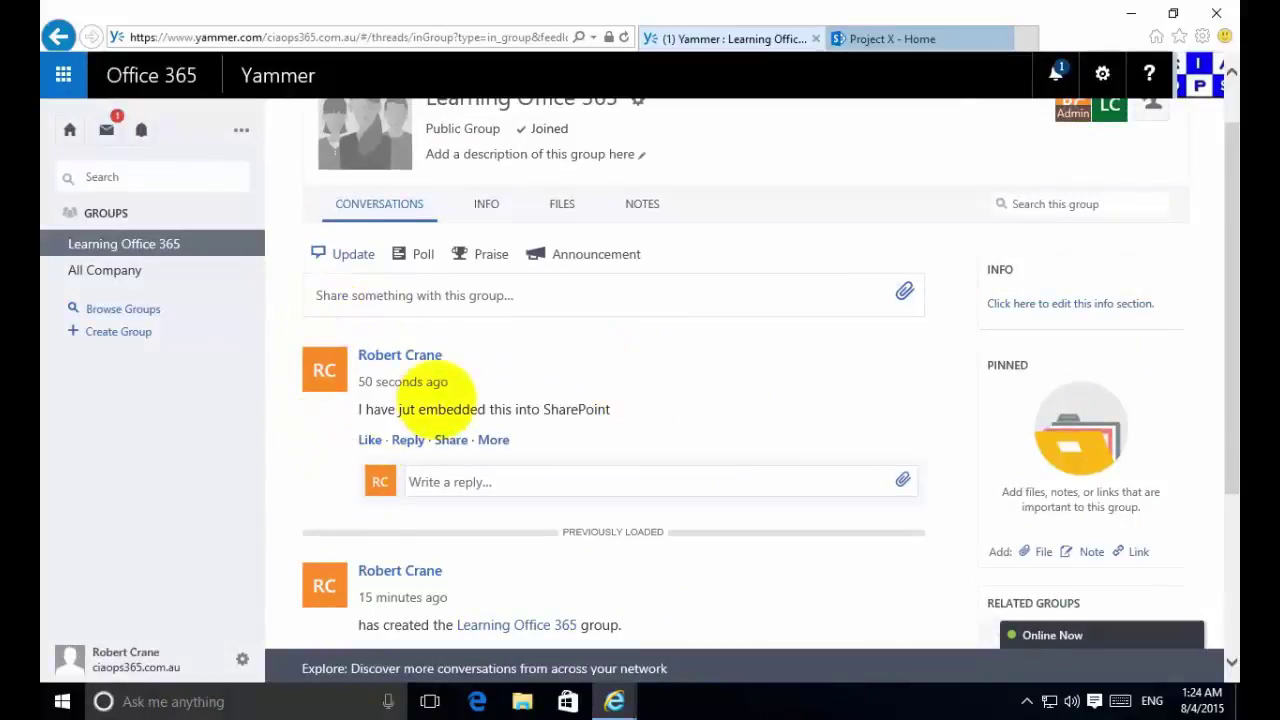
Compare the Learning Office 365 group and Project X home page, ending on Project X
{"action": "left_click", "coordinate": [876, 39]}
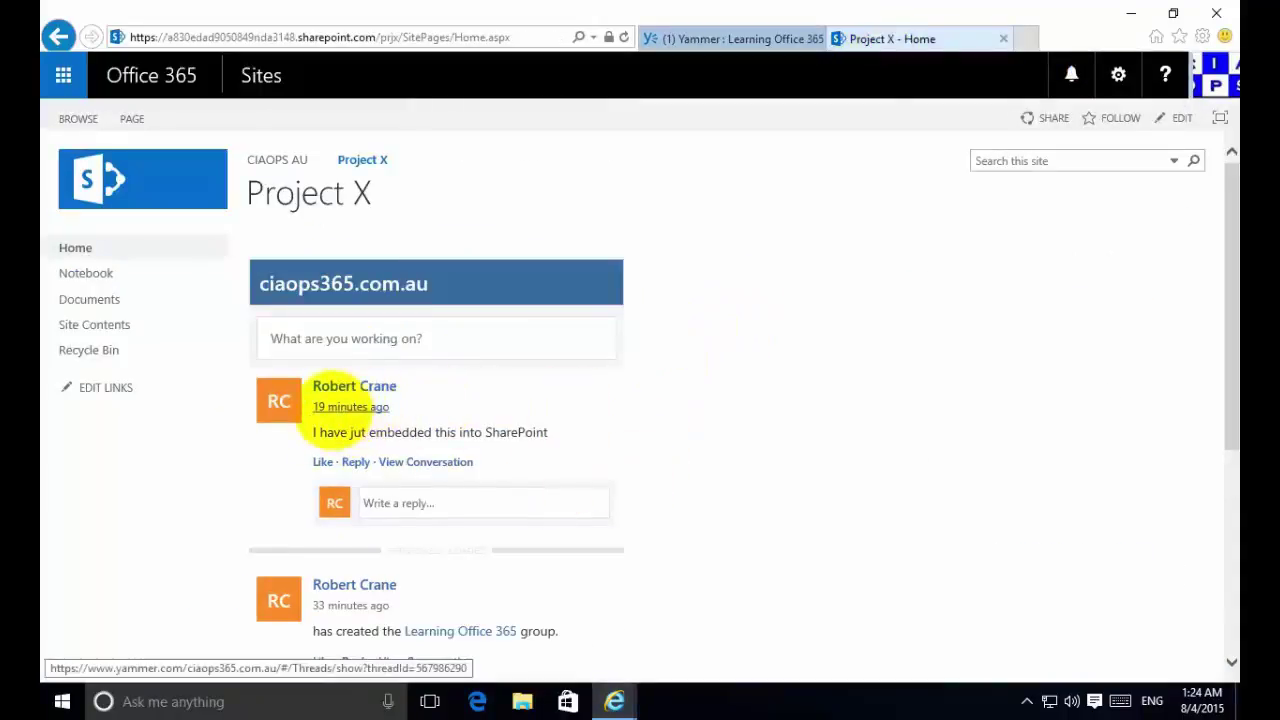
{"action": "left_click", "coordinate": [705, 37]}
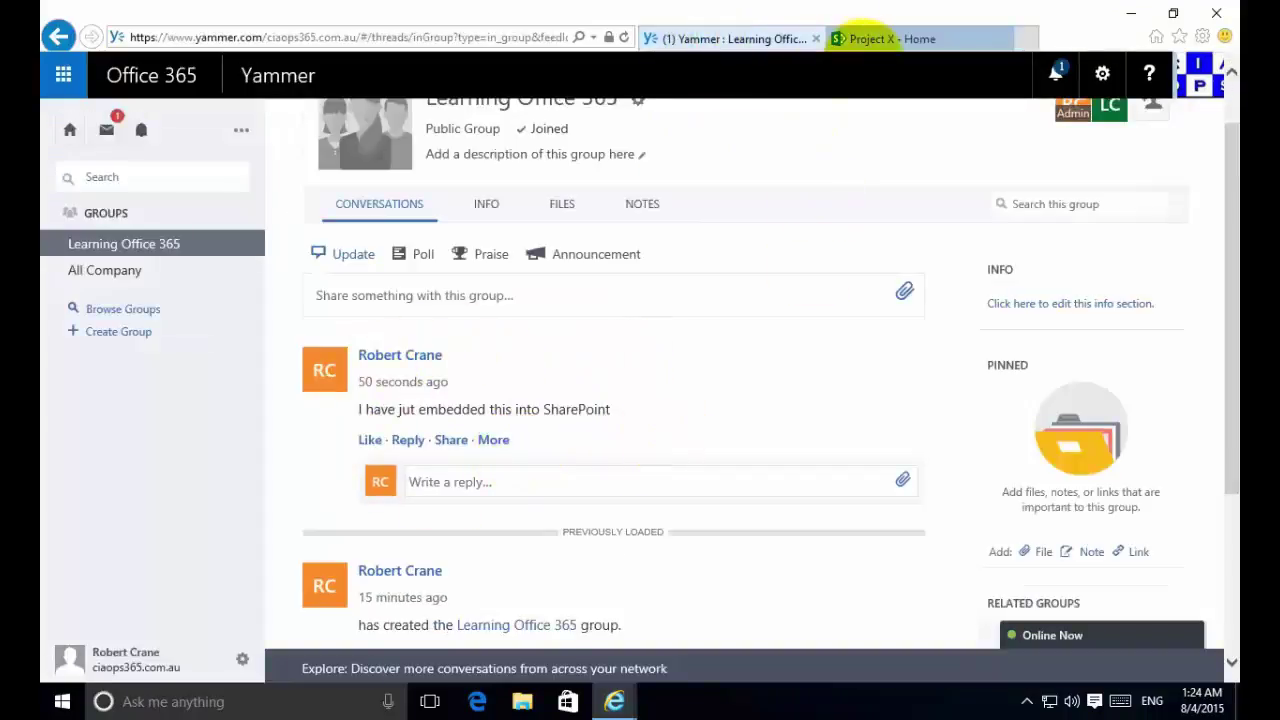
{"action": "mouse_move", "coordinate": [892, 38]}
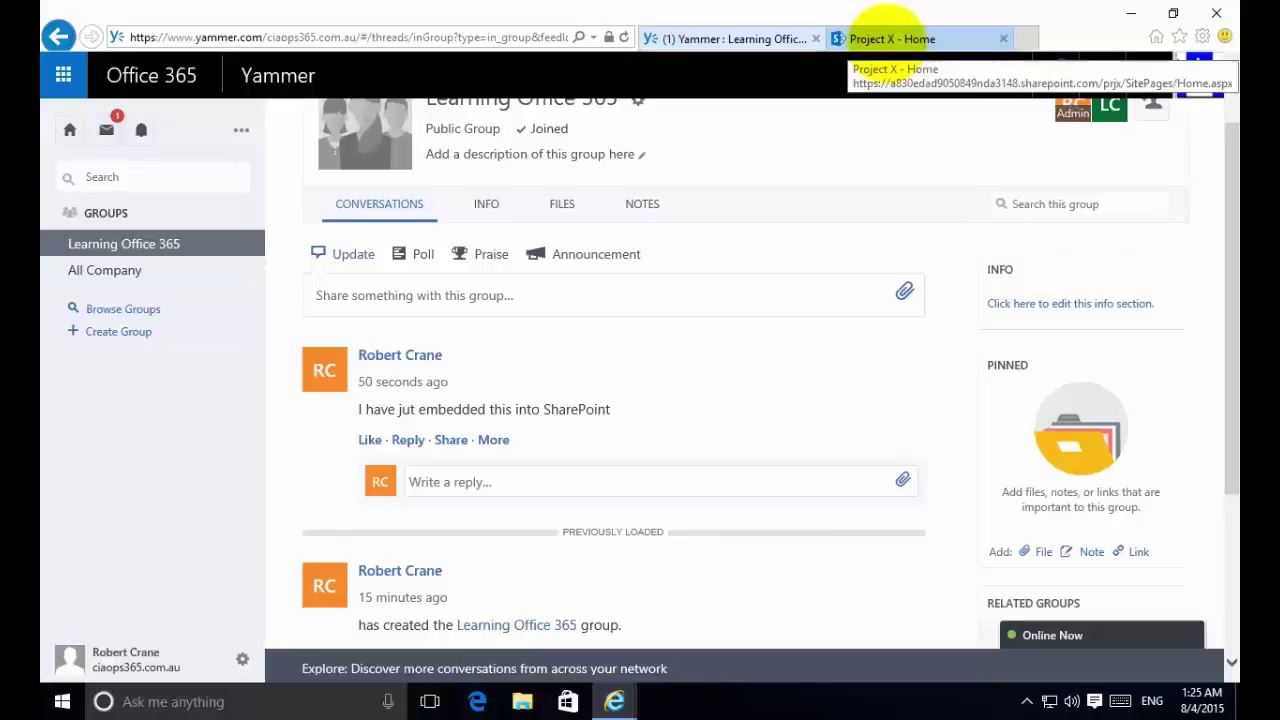
{"action": "left_click", "coordinate": [888, 38]}
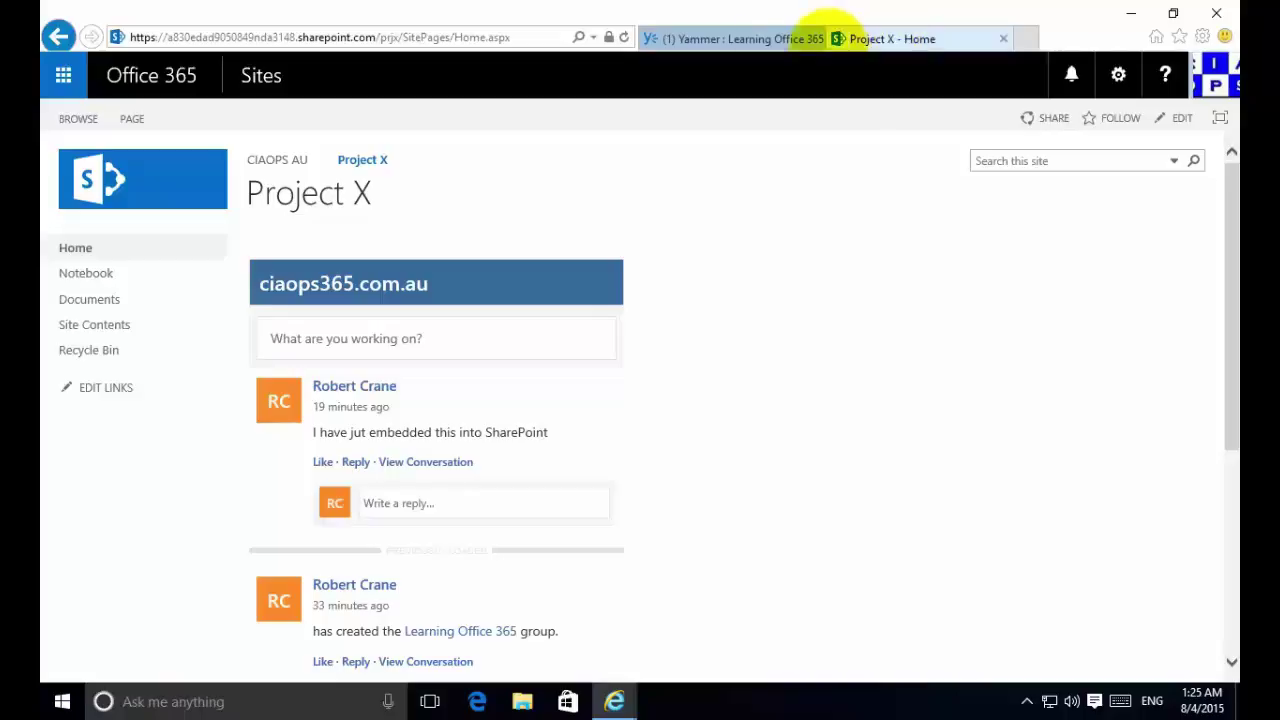
{"action": "left_click", "coordinate": [737, 32]}
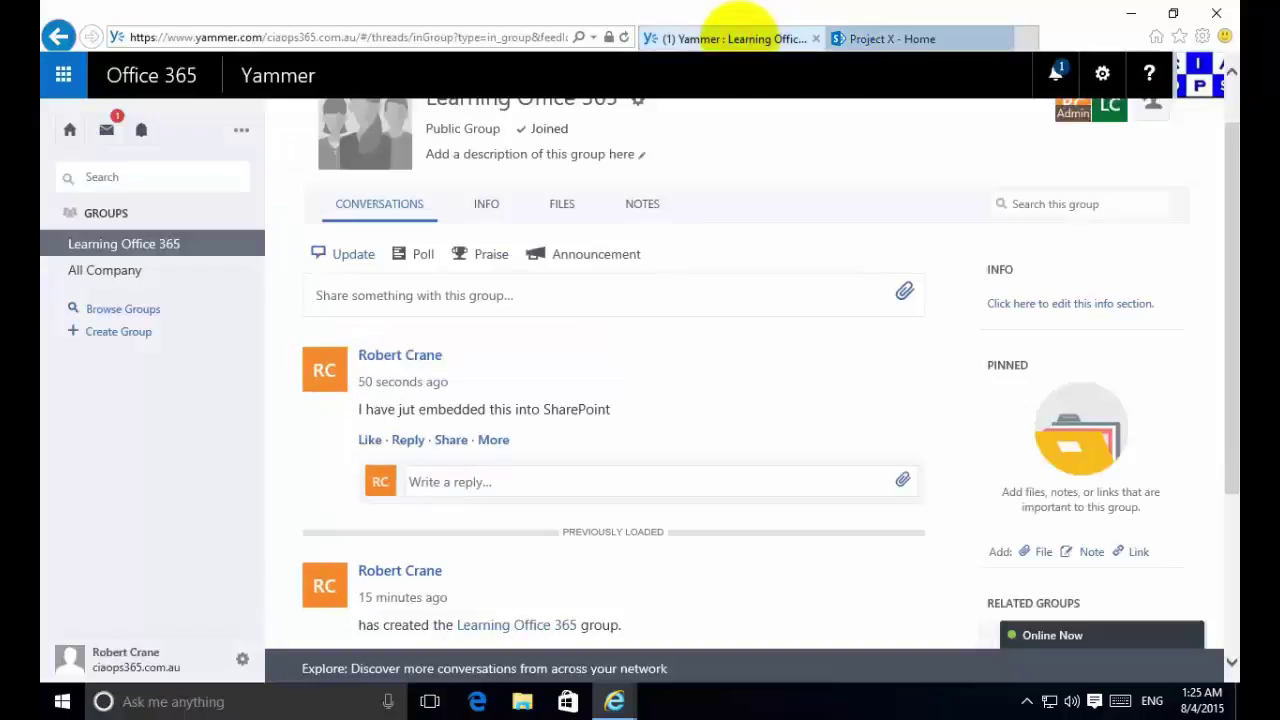
{"action": "left_click", "coordinate": [866, 36]}
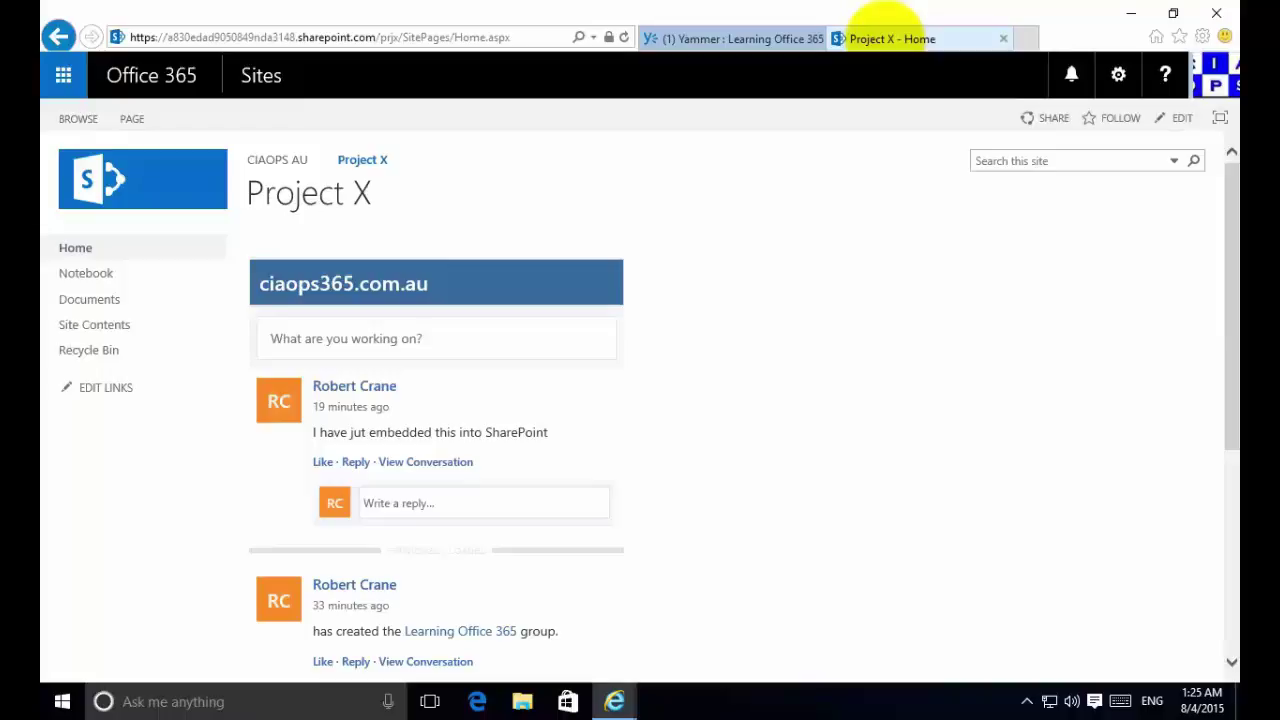
{"action": "left_click", "coordinate": [768, 32]}
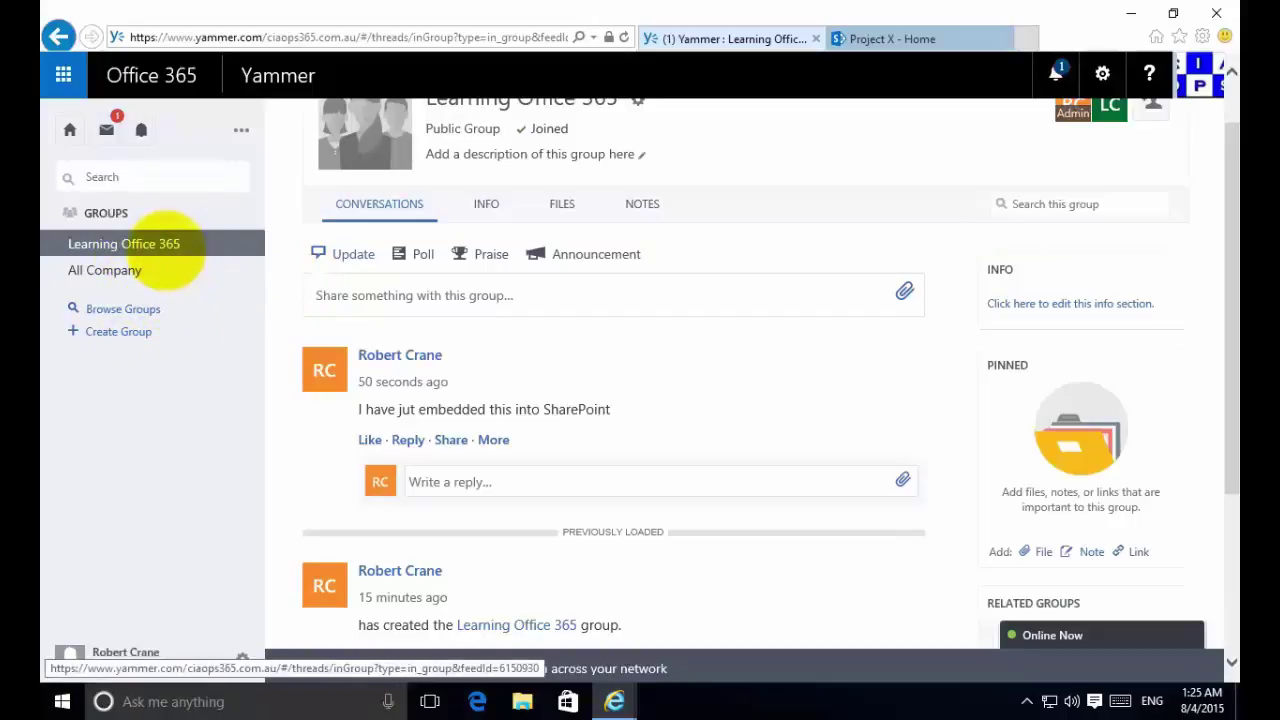
{"action": "left_click", "coordinate": [70, 130]}
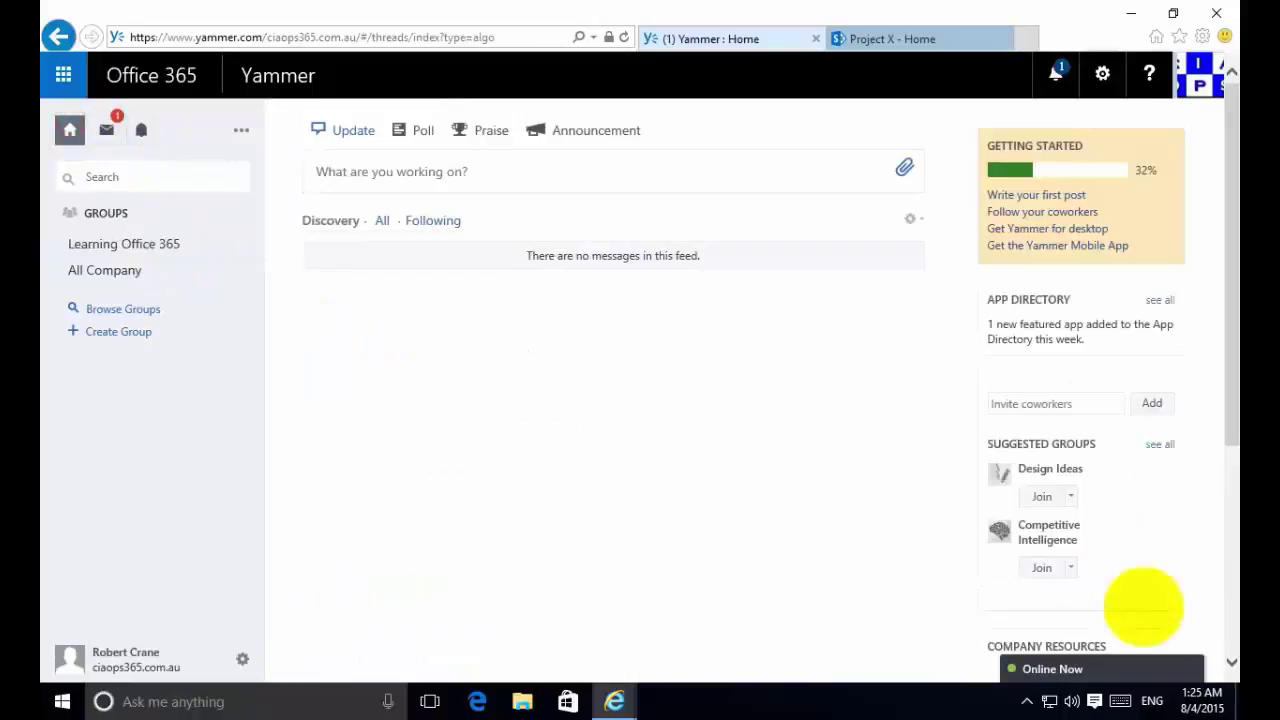
{"action": "left_click_drag", "start_coordinate": [1233, 412], "coordinate": [1234, 658]}
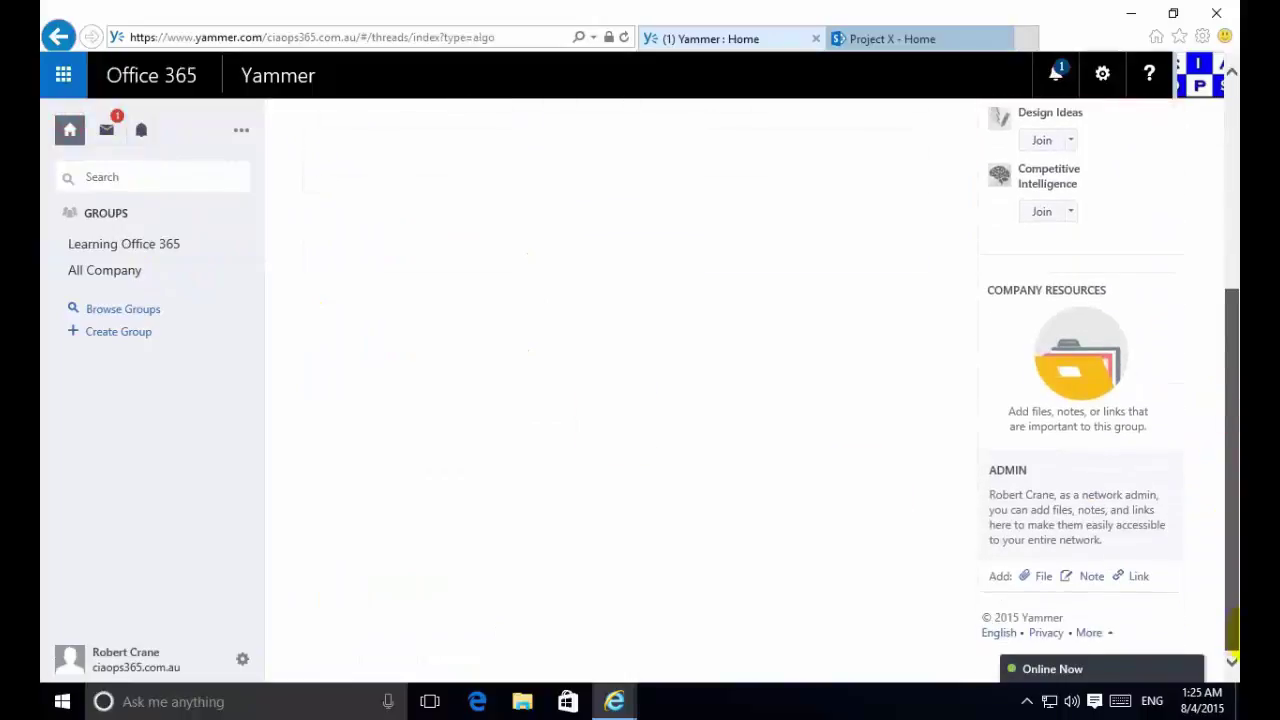
{"action": "left_click", "coordinate": [135, 240]}
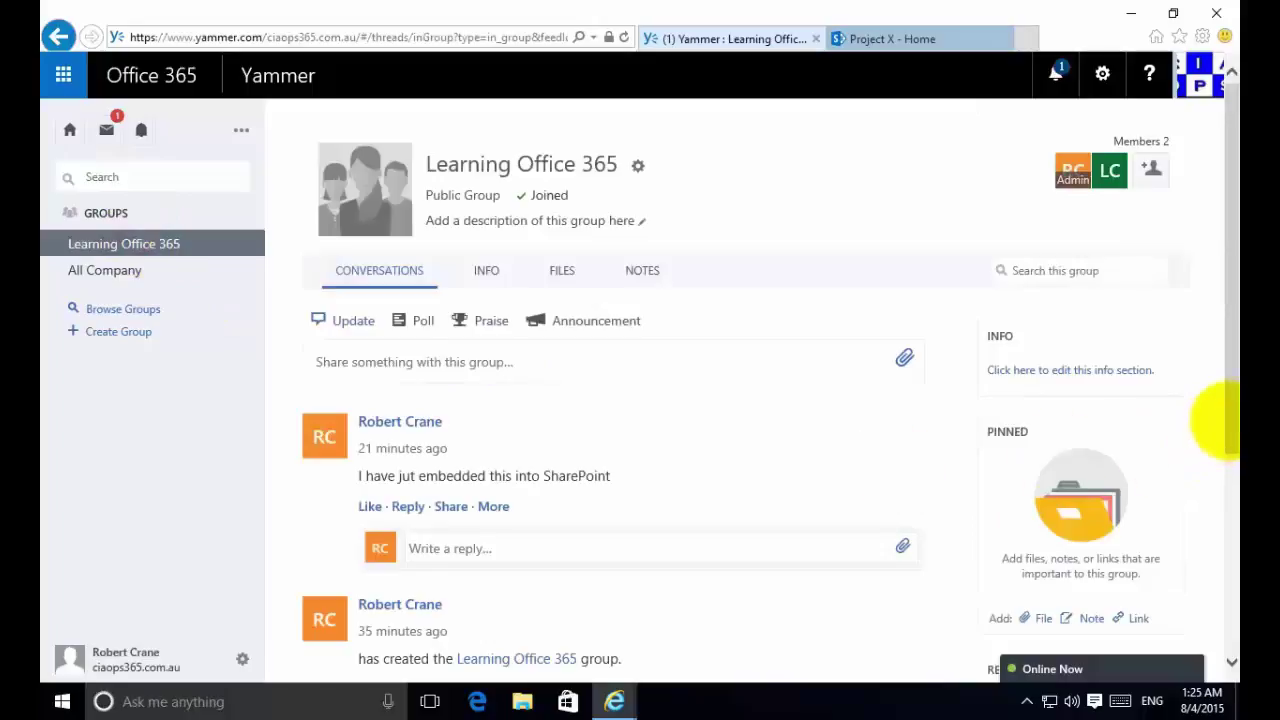
{"action": "mouse_move", "coordinate": [1232, 428]}
{"action": "left_mouse_down"}
{"action": "mouse_move", "coordinate": [1234, 545]}
{"action": "mouse_move", "coordinate": [1214, 600]}
{"action": "left_mouse_up"}
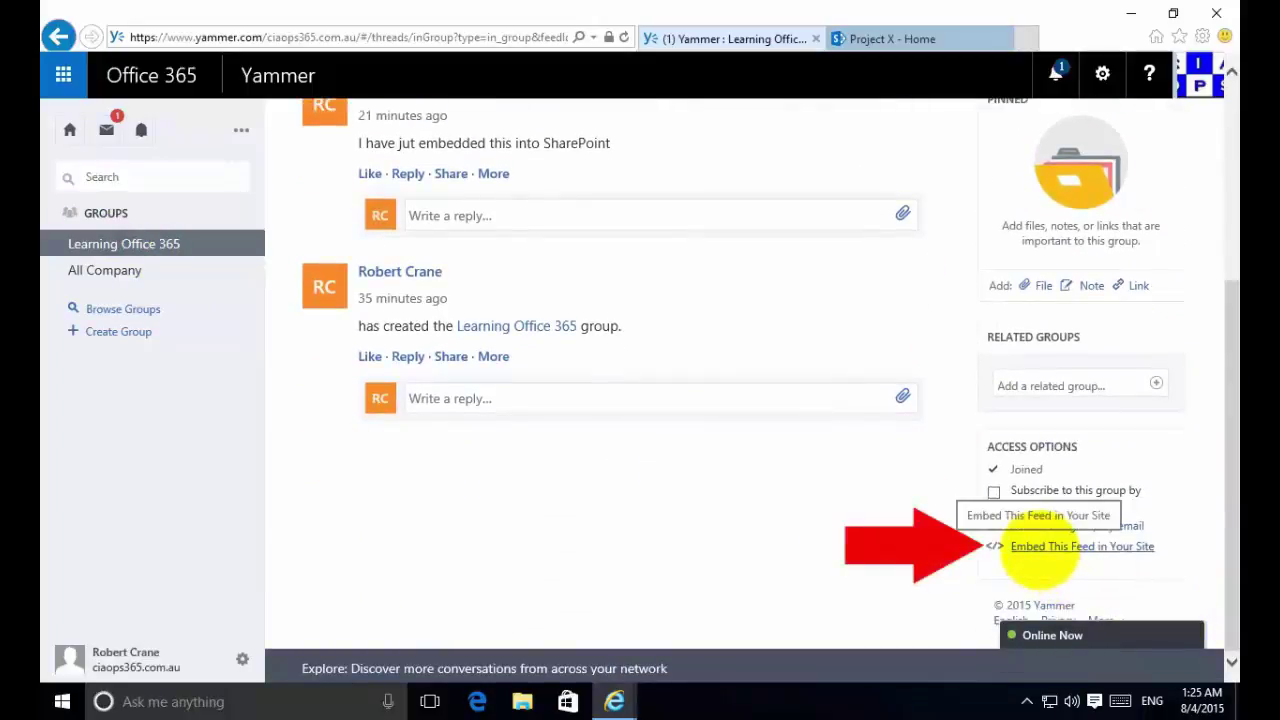
Switch to the 'Project X - Home' tab showing the embedded feed with the test post
{"action": "left_click", "coordinate": [913, 38]}
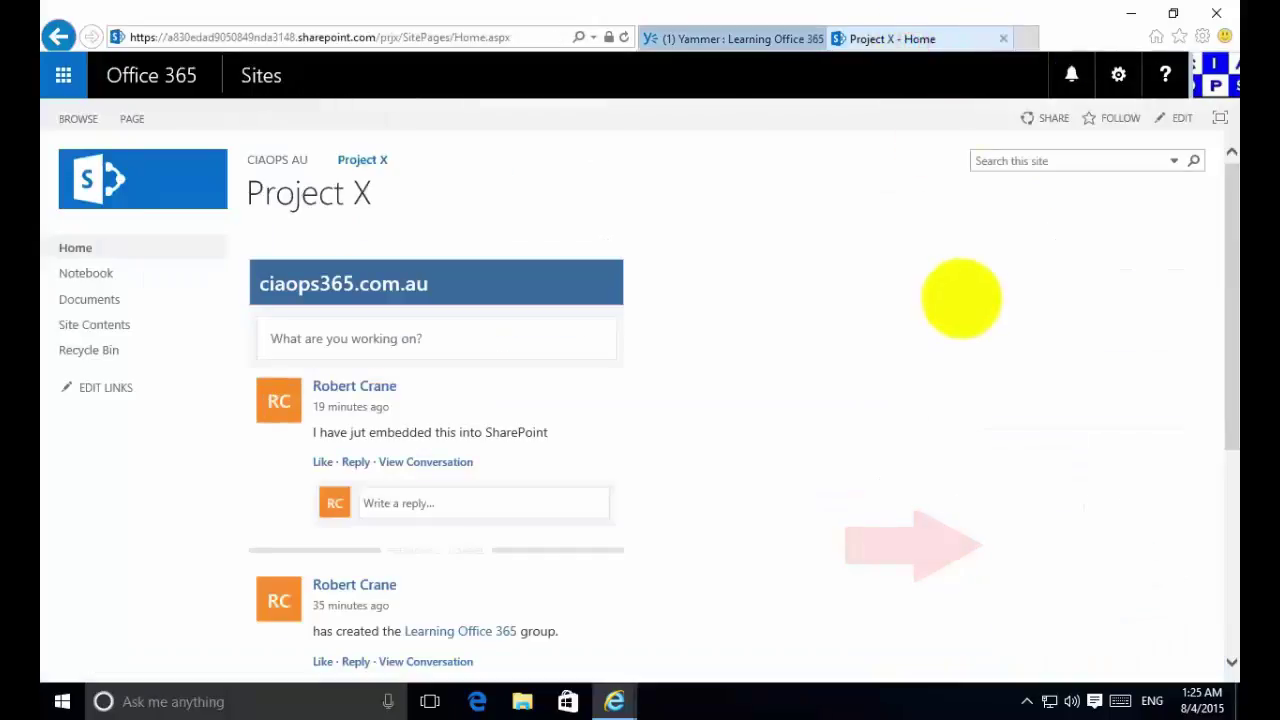